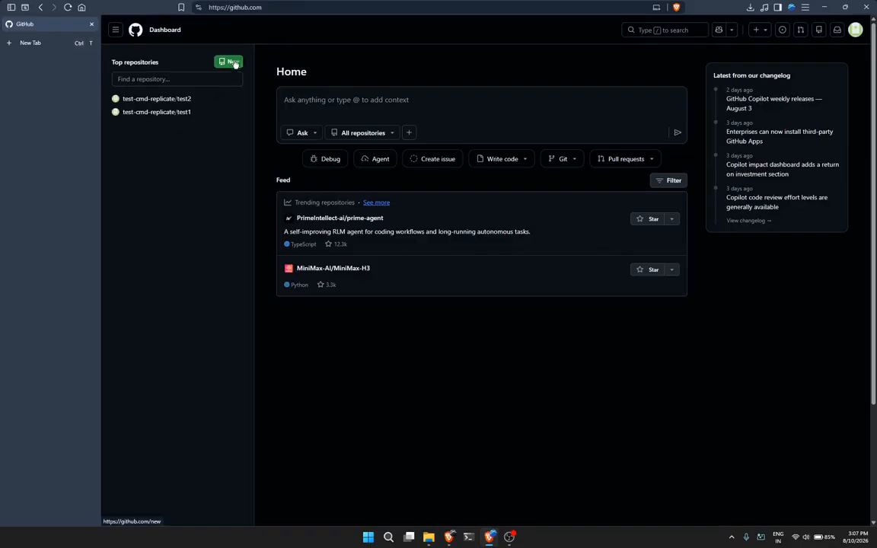
Create a new public repository named test3, leaving the description empty and adding no README, .gitignore or license.
left_click(761, 30)
left_click(729, 64)
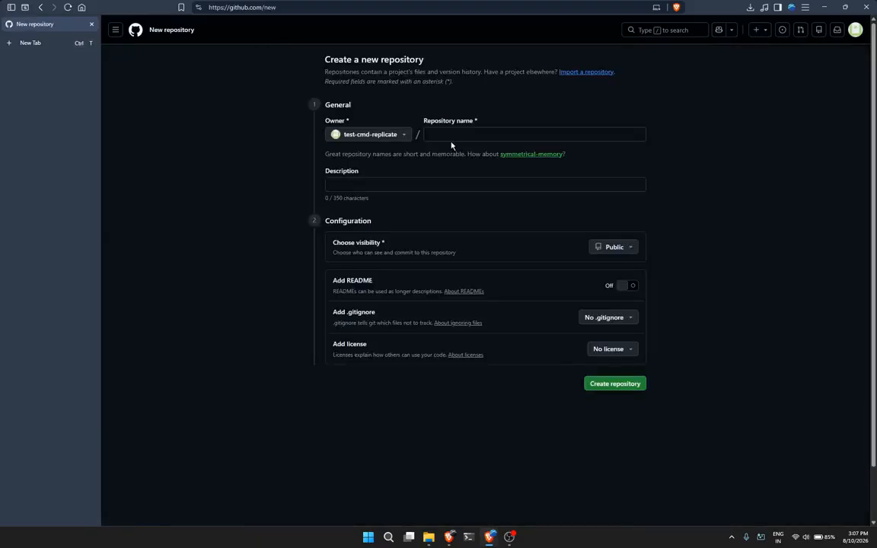
left_click(456, 135)
type("test3")
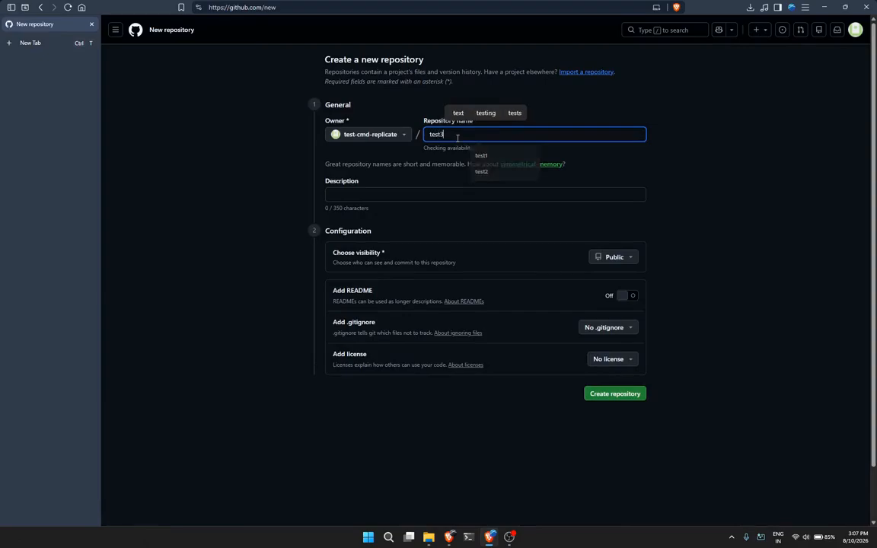
left_click(638, 191)
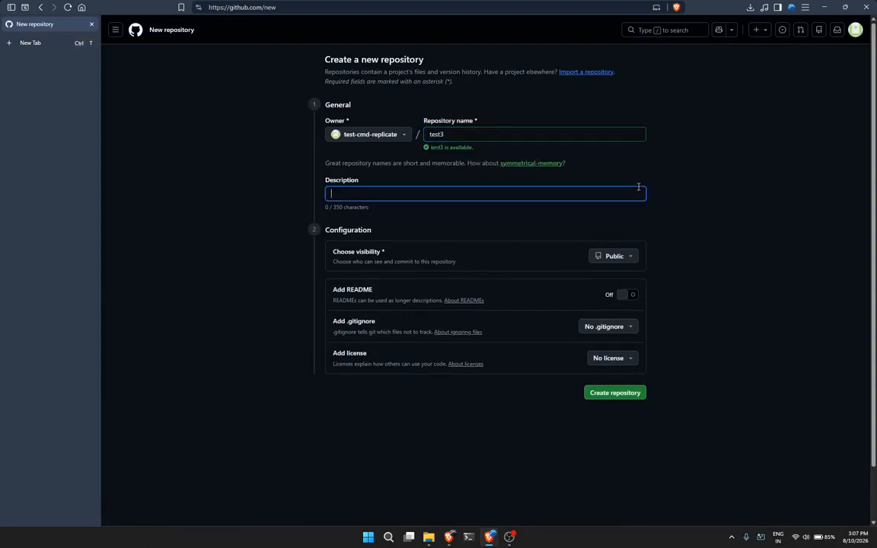
left_click(604, 172)
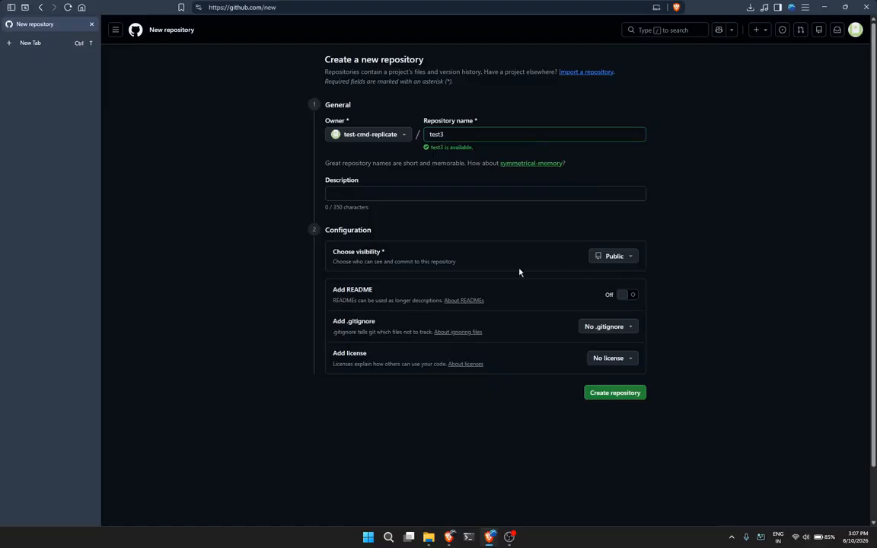
left_click(624, 258)
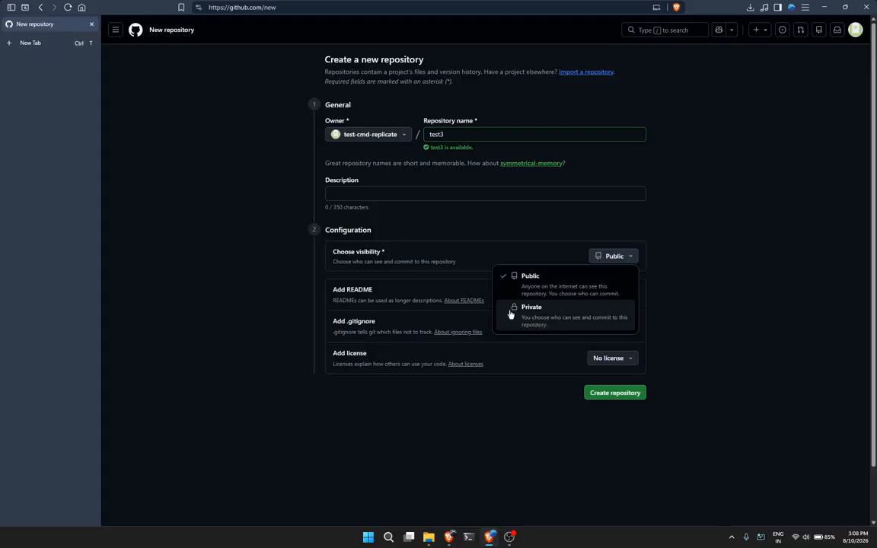
left_click(652, 317)
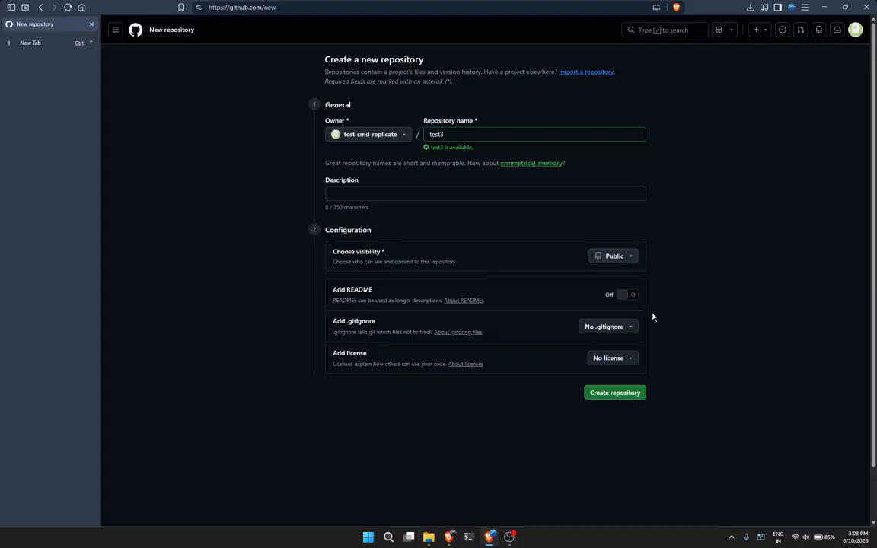
left_click(623, 393)
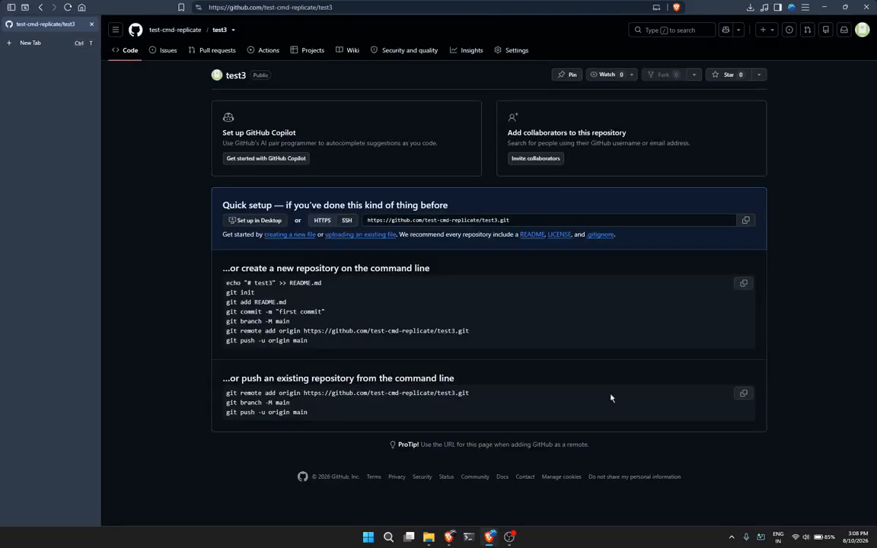
left_click_drag(226, 281, 293, 323)
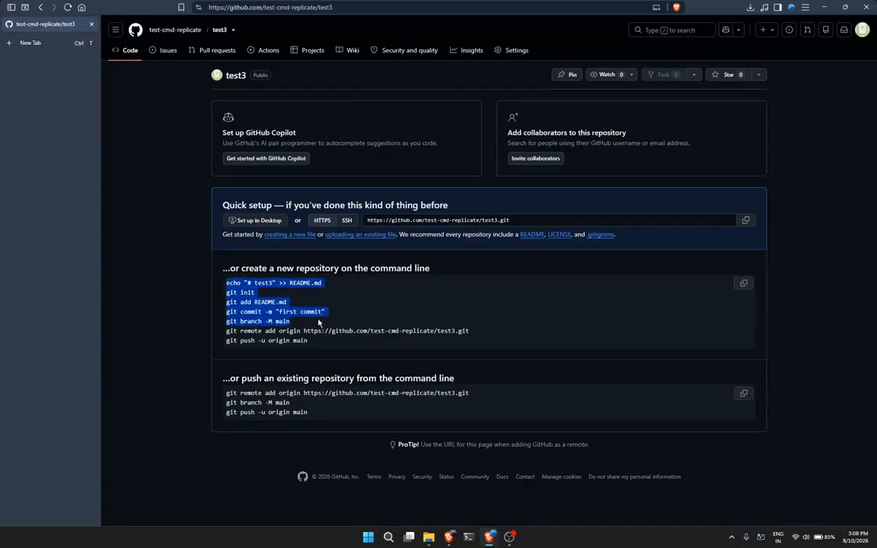
left_click(323, 330)
Search the web in a new tab for "github desktop download" and open the official GitHub Desktop download page.
key("ctrl+t")
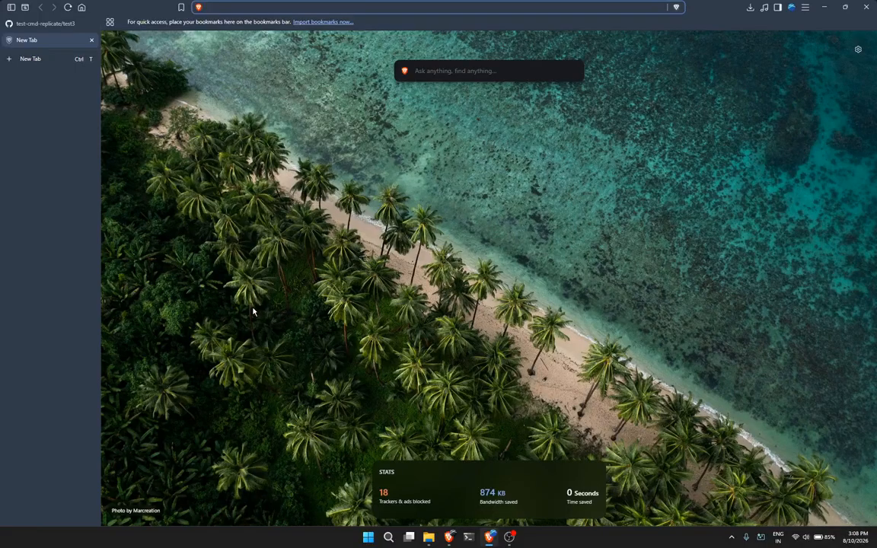
type("github desktop")
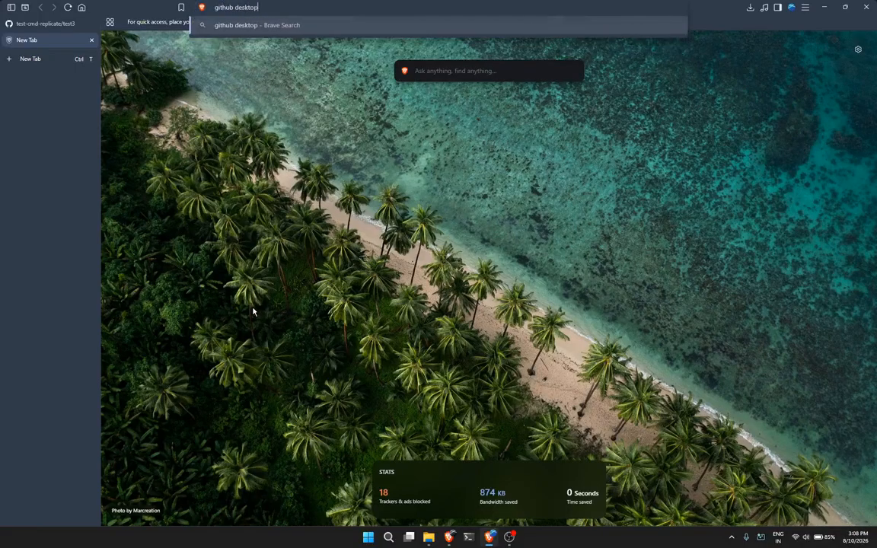
type(" download")
key("Return")
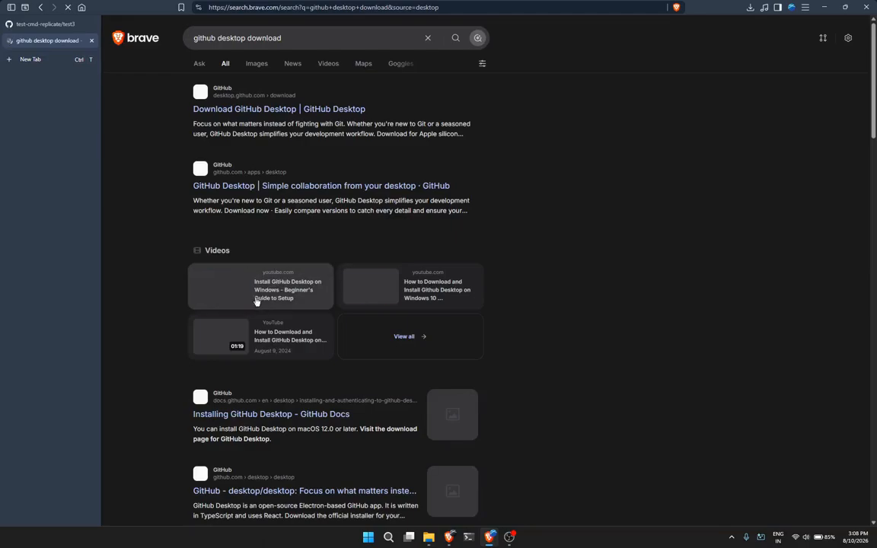
left_click(282, 110)
Request the 64-bit Windows installer, cancel saving the duplicate file, and launch the GitHub Desktop setup already in the browser's downloads.
left_click(308, 192)
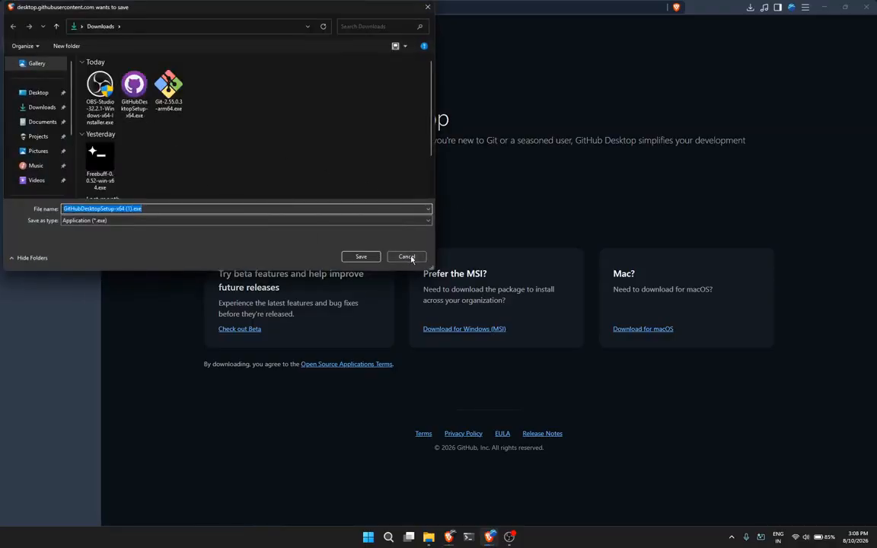
left_click(410, 257)
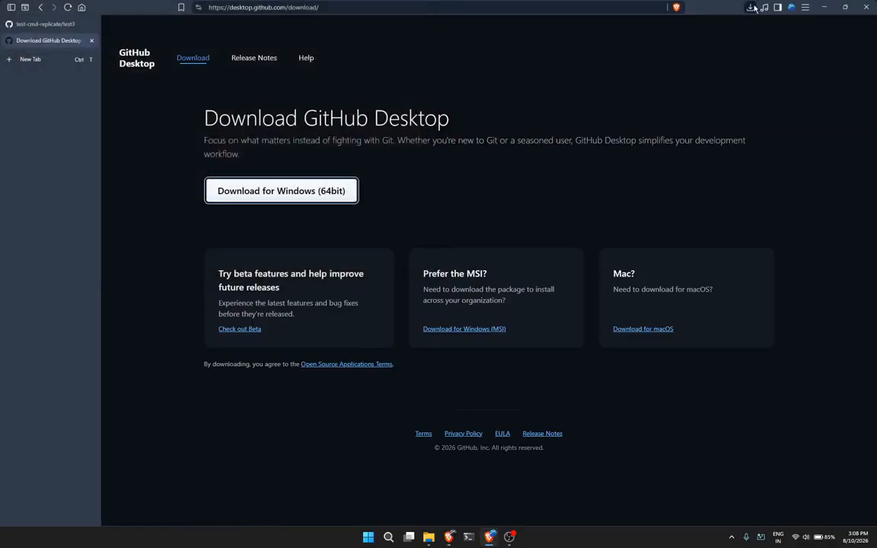
left_click(752, 7)
left_click(686, 77)
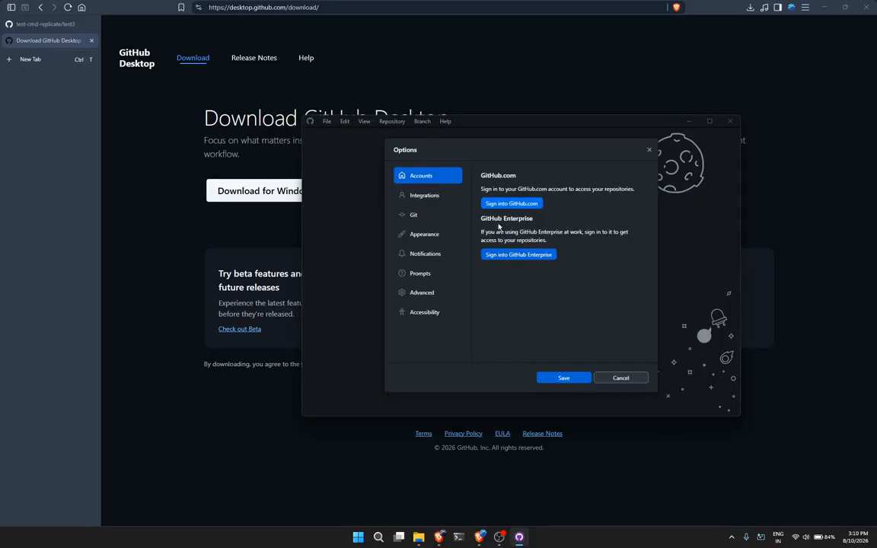
Sign GitHub Desktop into GitHub.com through the browser, authorizing it for the signed-in account and allowing GitHubDesktop.exe to open.
left_click(531, 204)
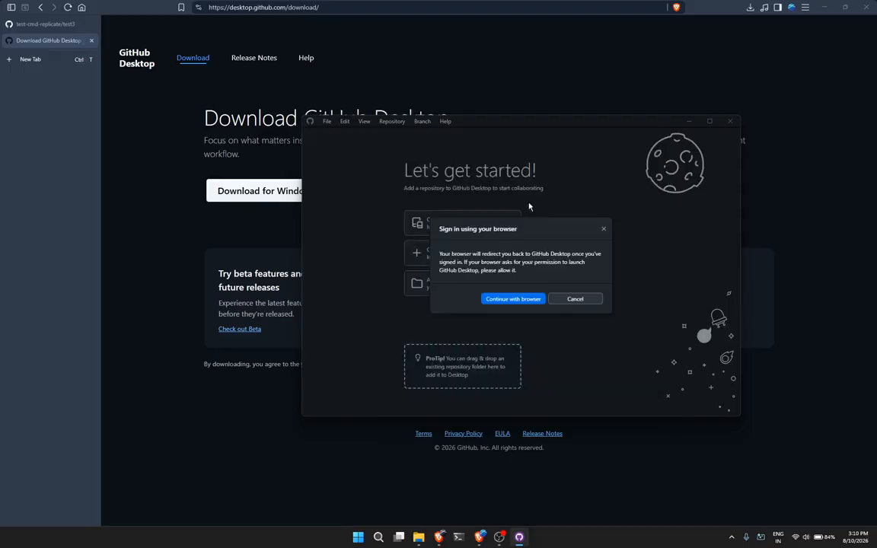
left_click(513, 299)
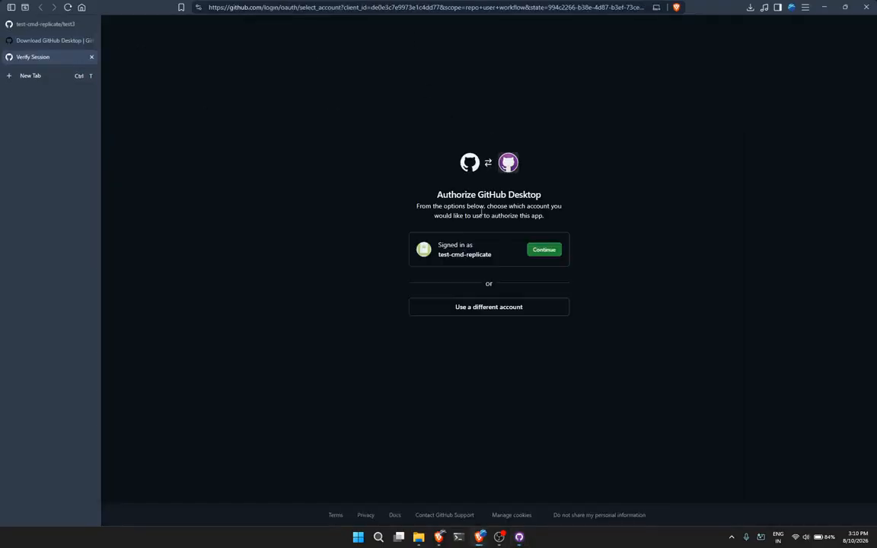
left_click(543, 250)
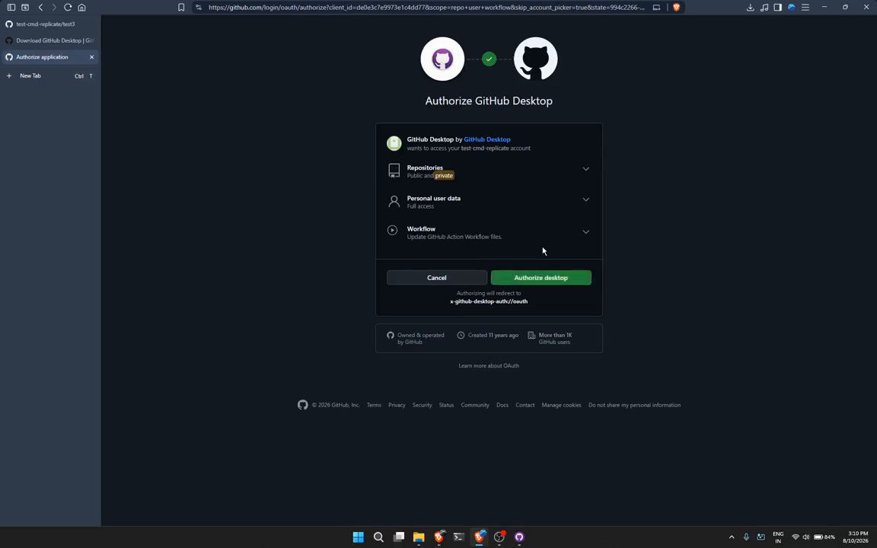
left_click(546, 279)
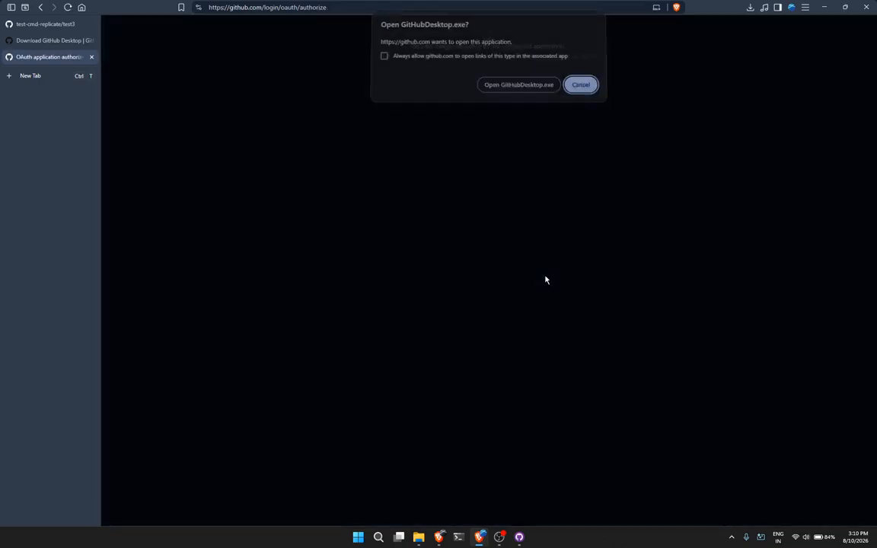
left_click(492, 89)
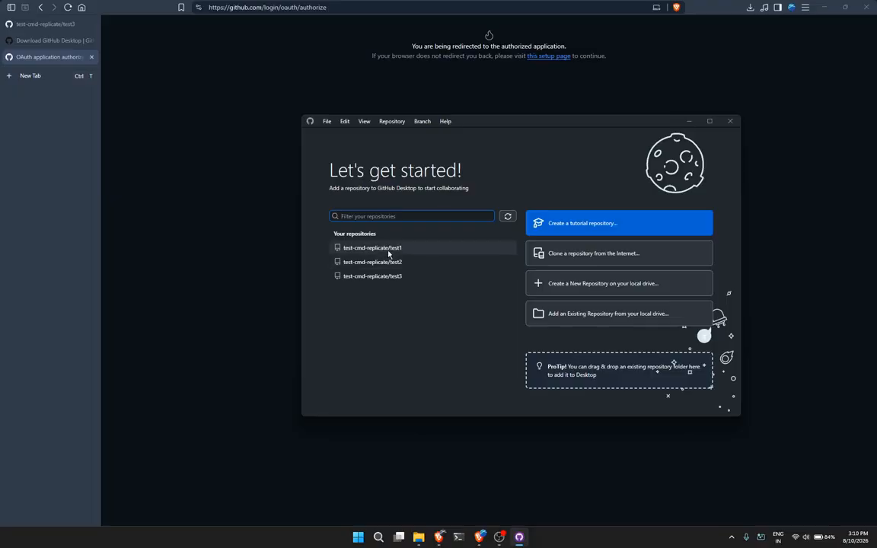
Select the test3 repository for cloning and review the proposed local path ending in Documents\GitHub\test3.
left_click(387, 276)
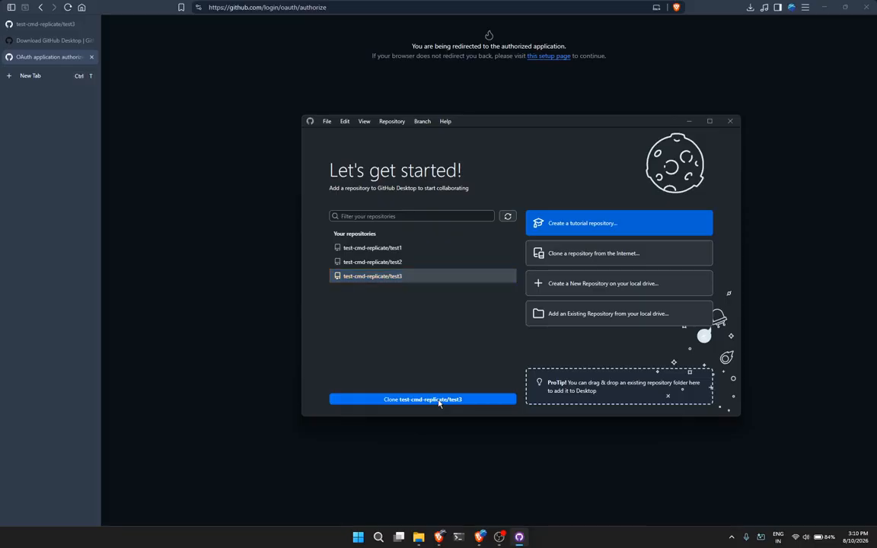
left_click(439, 399)
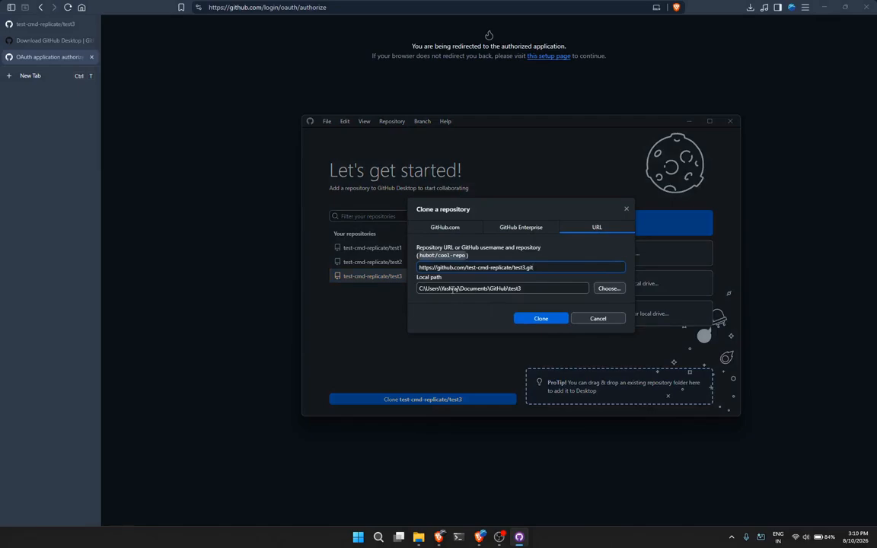
left_click_drag(457, 288, 488, 289)
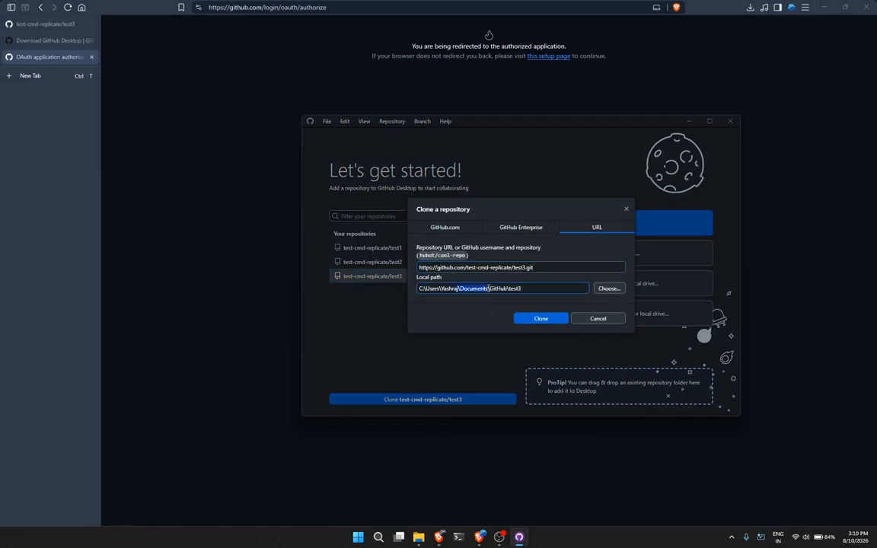
left_click(521, 288)
left_click_drag(520, 291, 498, 289)
Check the Documents folder in File Explorer and clone test3 from GitHub Desktop to the default Documents\GitHub\test3 path.
left_click(418, 536)
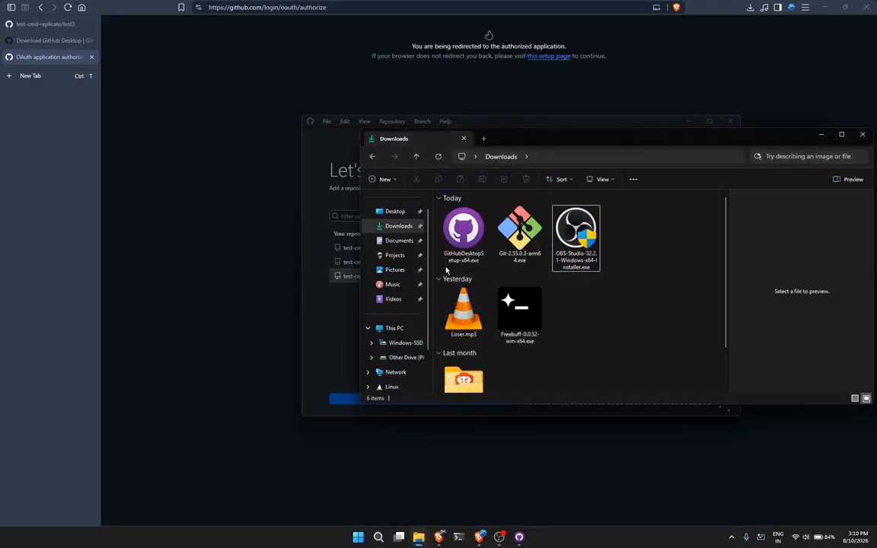
left_click(399, 241)
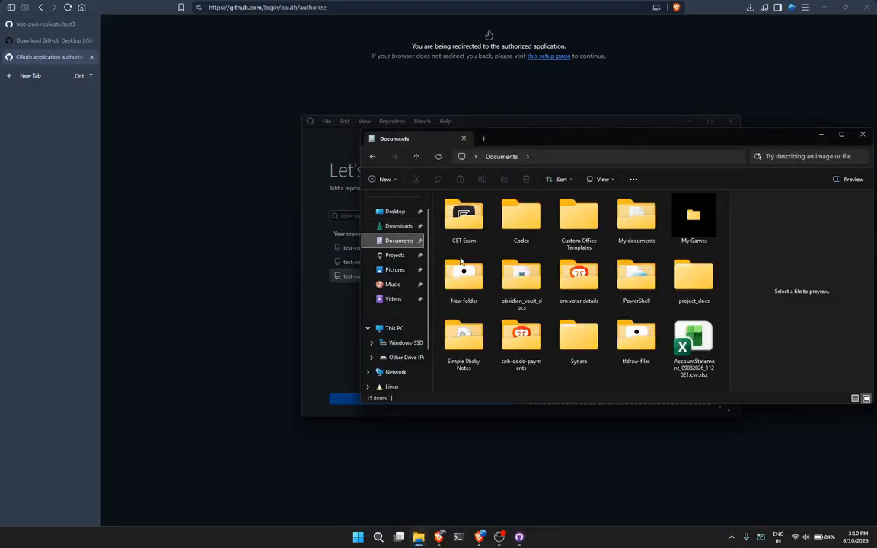
left_click(340, 312)
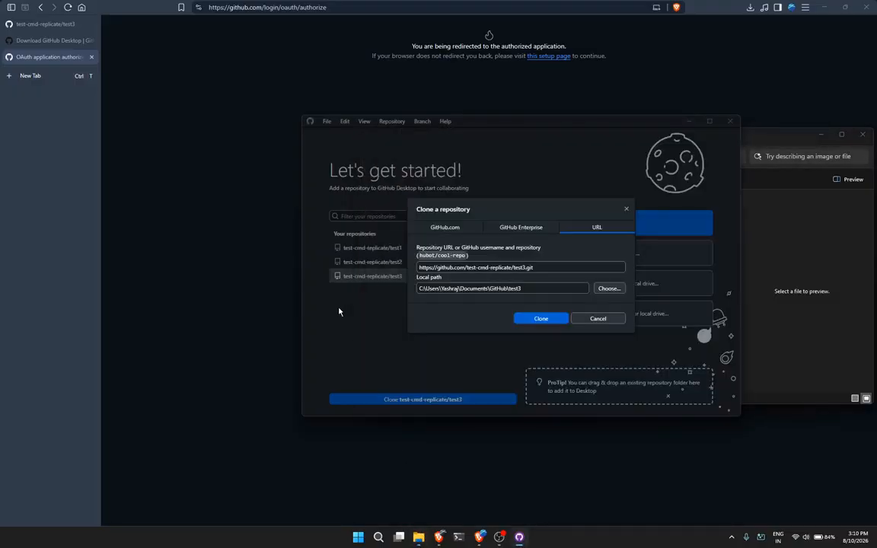
left_click(541, 318)
Switch to File Explorer and open the cloned test3 folder inside Documents\GitHub.
left_click(765, 256)
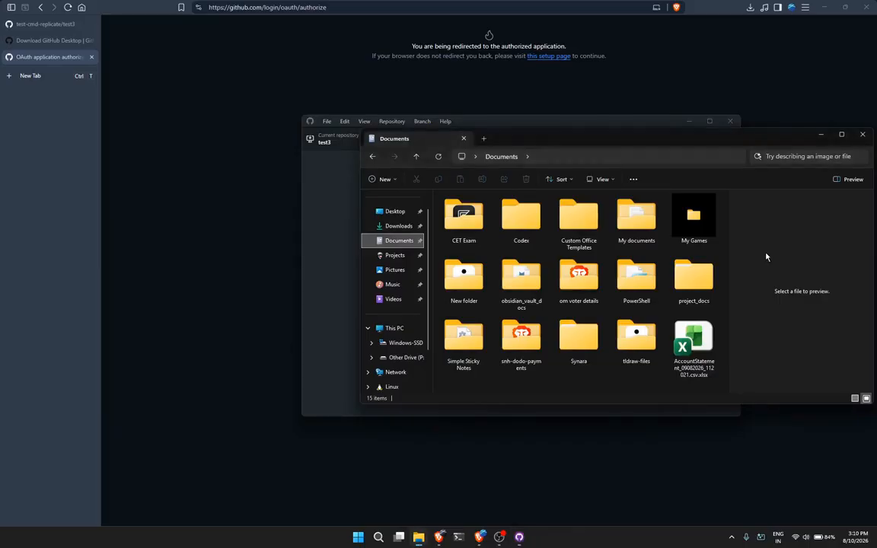
scroll(534, 336, "down", 1)
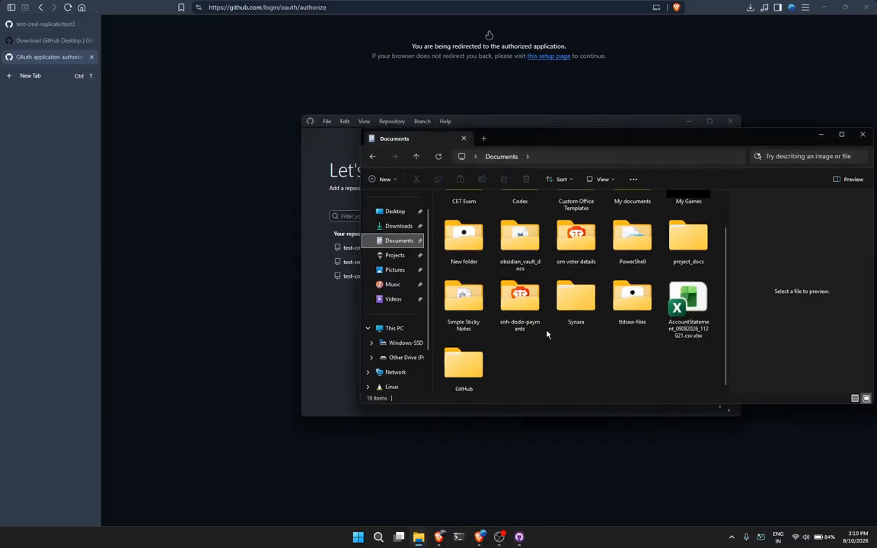
double_click(457, 359)
double_click(456, 210)
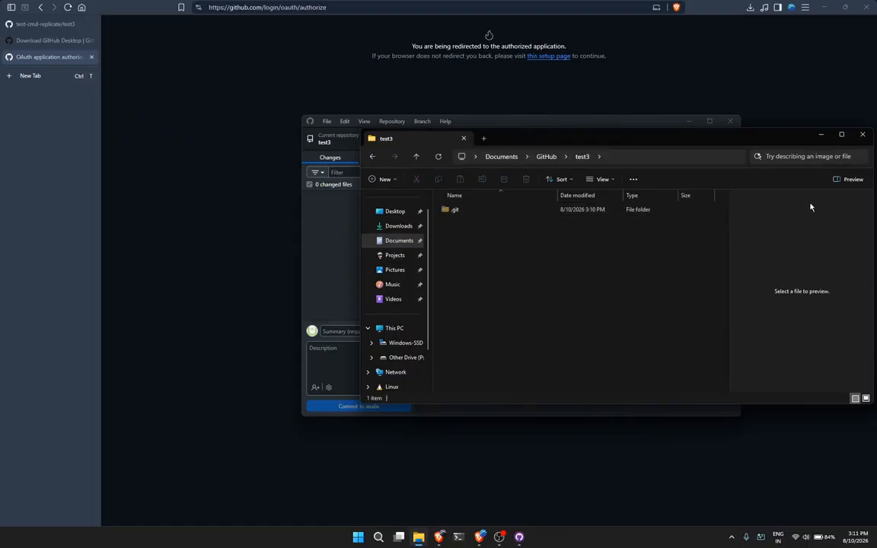
left_click(841, 180)
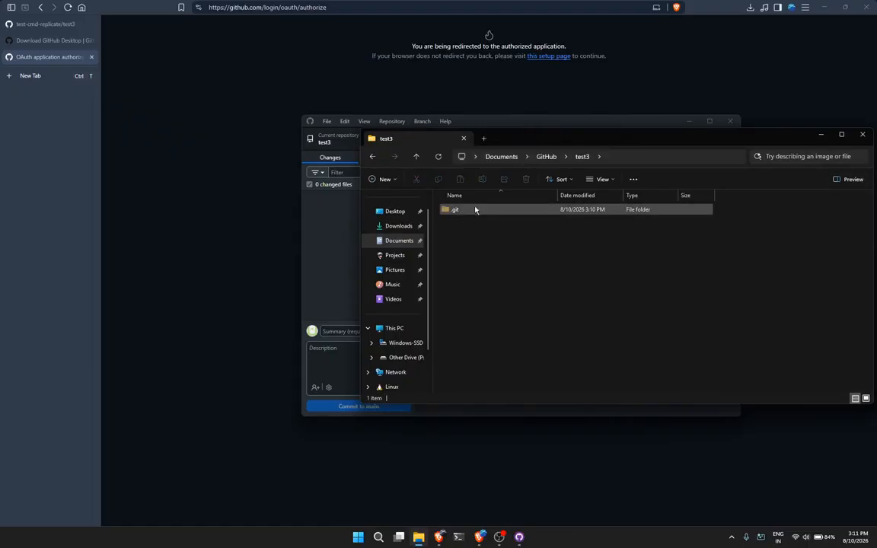
Examine the .git folder inside test3 and the repository's changes view in GitHub Desktop.
double_click(455, 210)
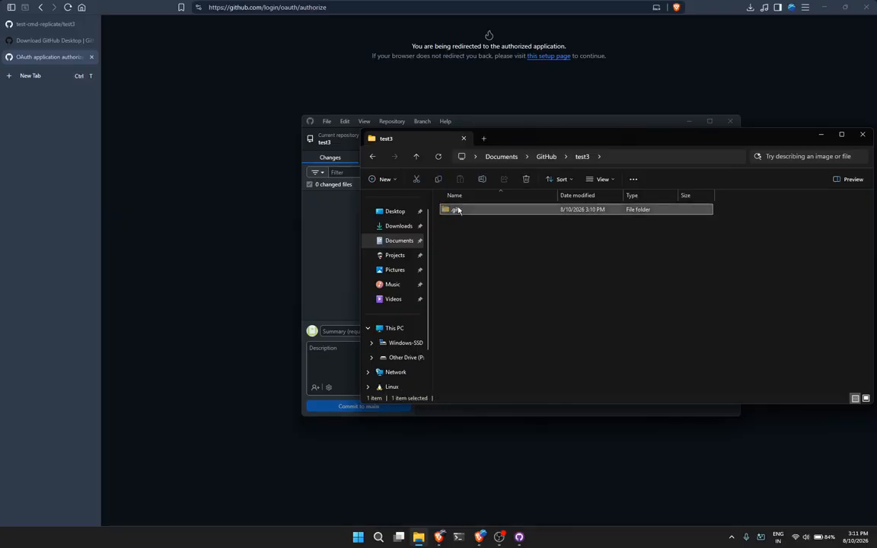
key("alt+Left")
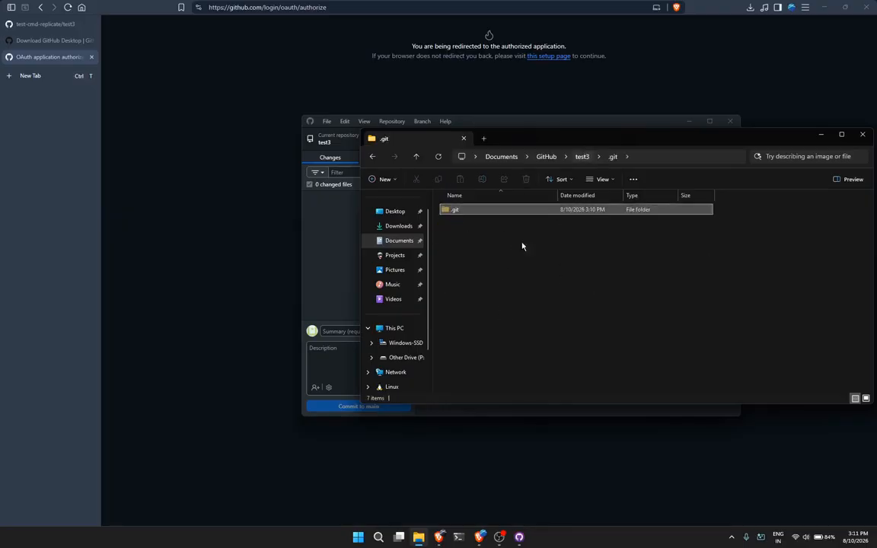
left_click(436, 246)
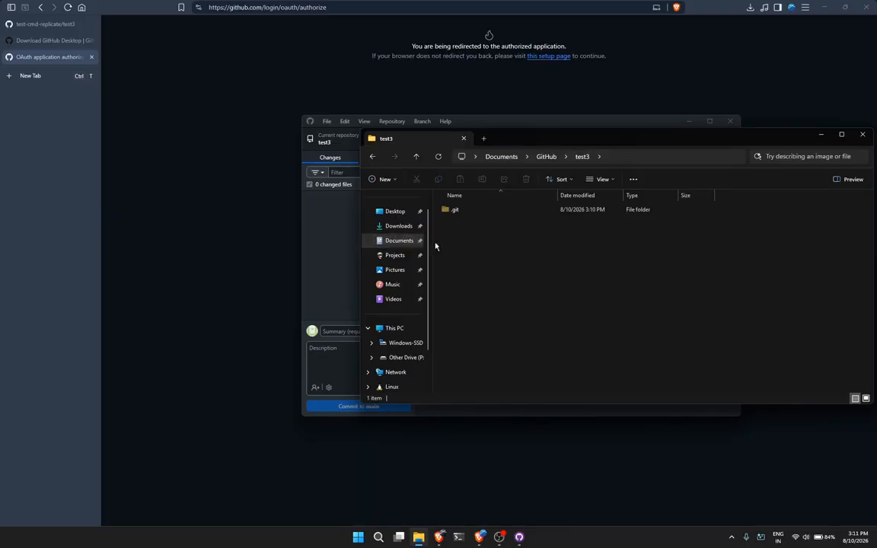
left_click(339, 252)
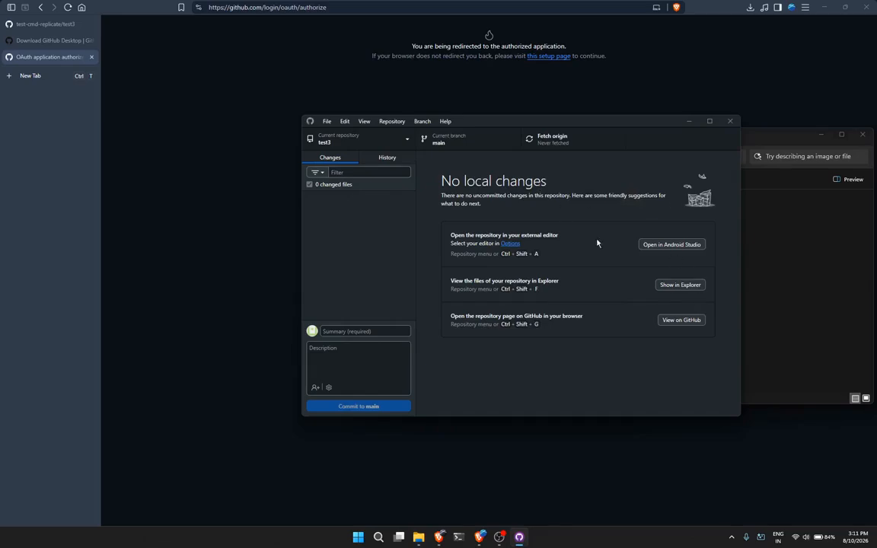
Switch to File Explorer and create a text document in the test3 folder, keeping the default name New Text Document.txt.
left_click(762, 276)
right_click(553, 293)
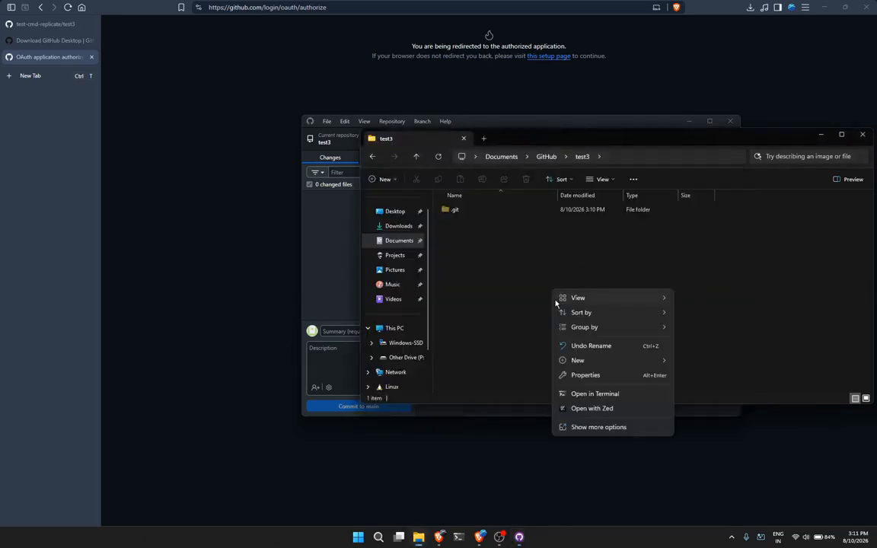
mouse_move(620, 368)
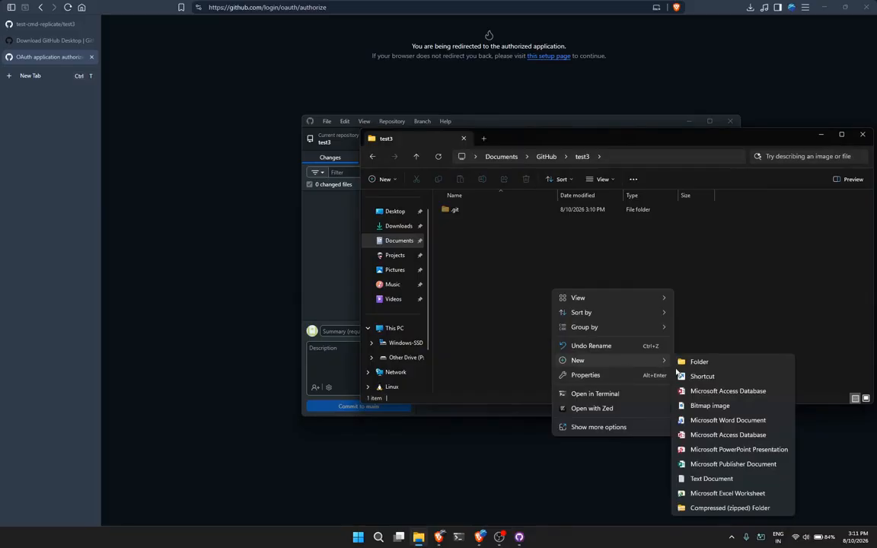
left_click(703, 483)
key("Return")
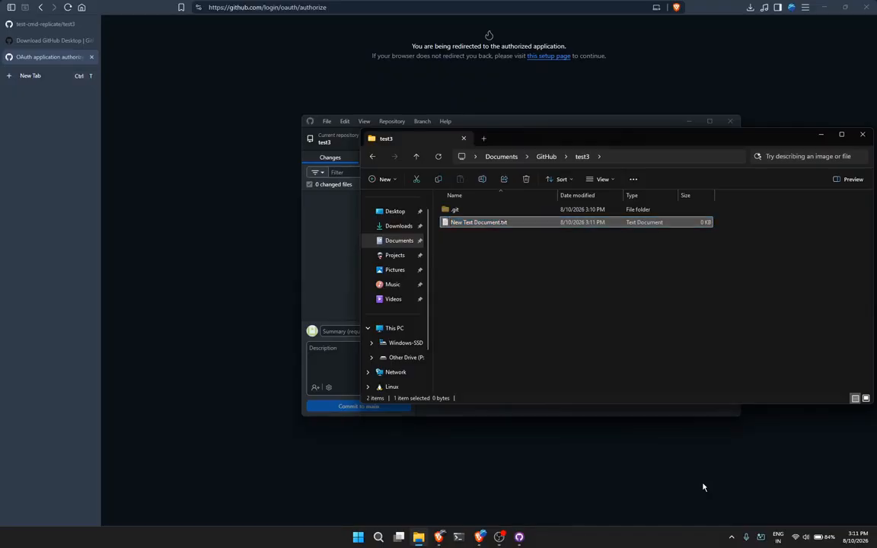
Open New Text Document.txt, enter the text "hi", and close the editor with the content kept.
double_click(473, 222)
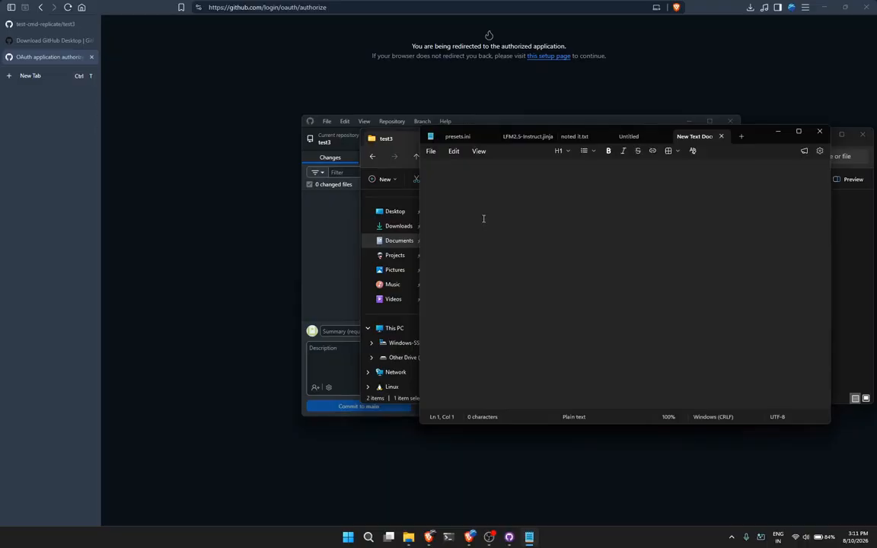
type("h1i")
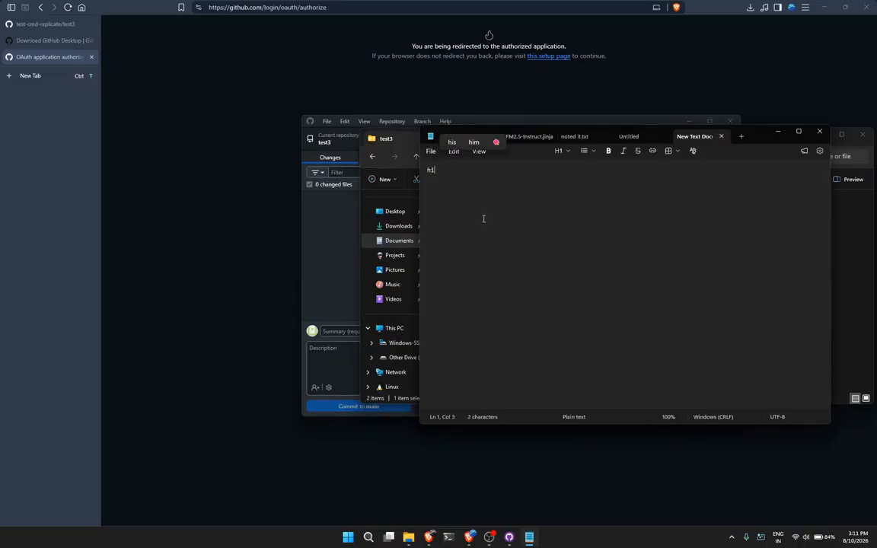
left_click(819, 131)
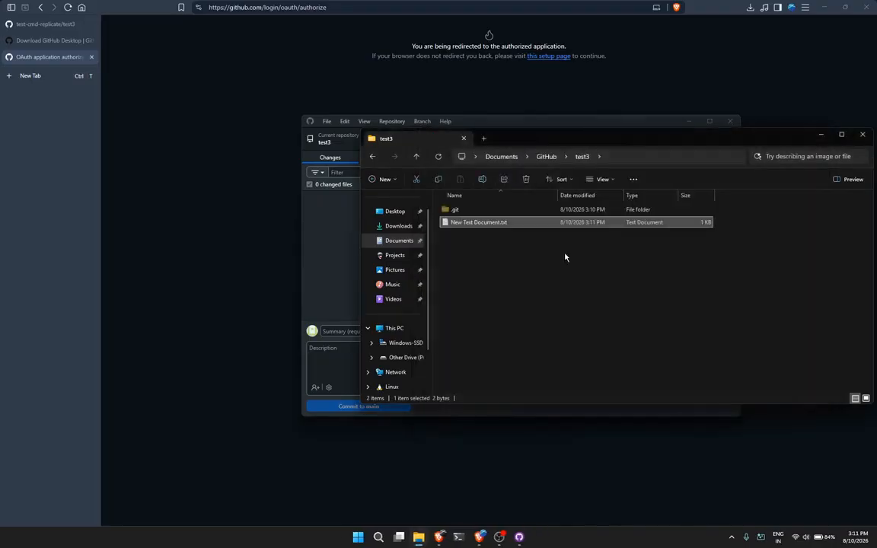
Check the pending change in GitHub Desktop and close the browser's OAuth authorization and GitHub Desktop download tabs.
left_click(328, 247)
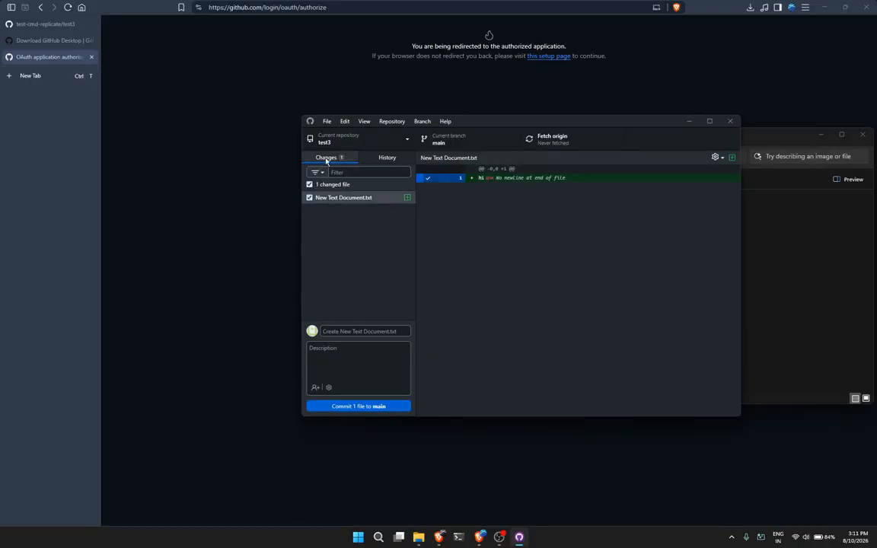
left_click(87, 57)
left_click(90, 57)
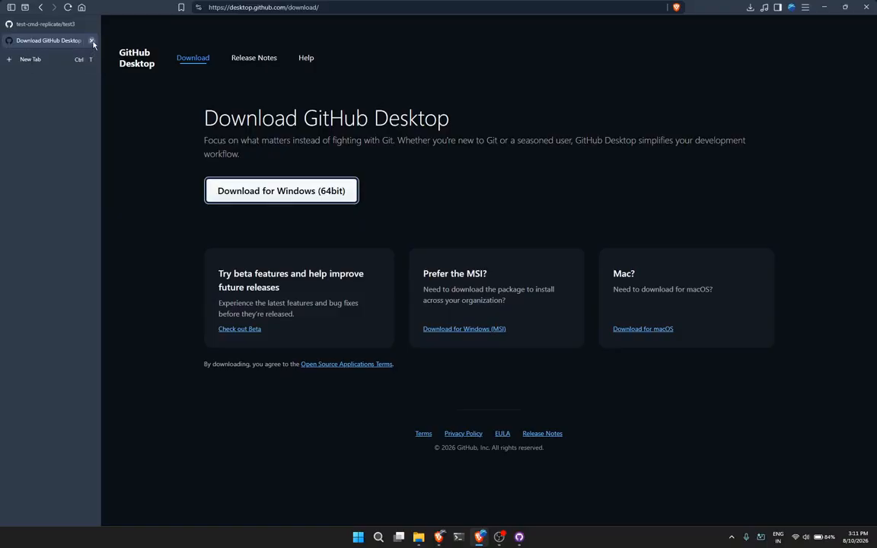
left_click(92, 41)
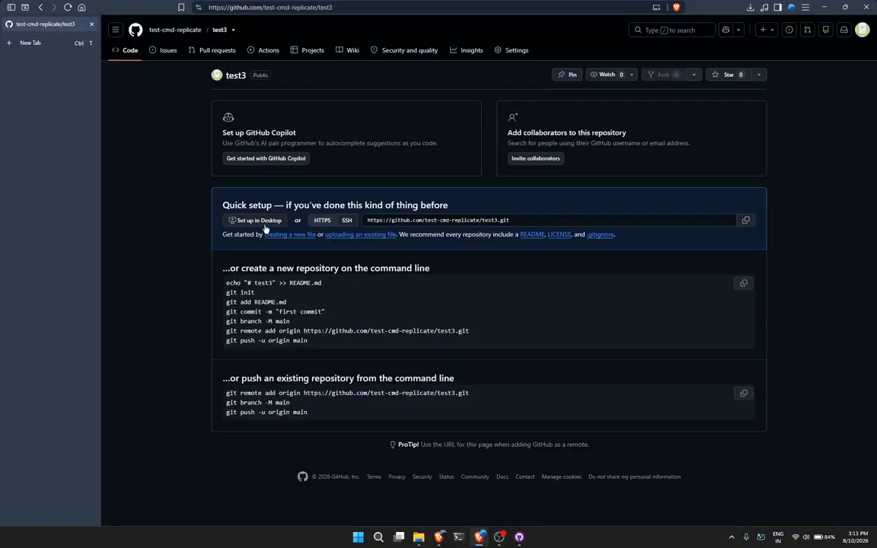
Switch to GitHub Desktop and commit New Text Document.txt to main with the summary "just typed hi in txt file".
key("alt+Tab")
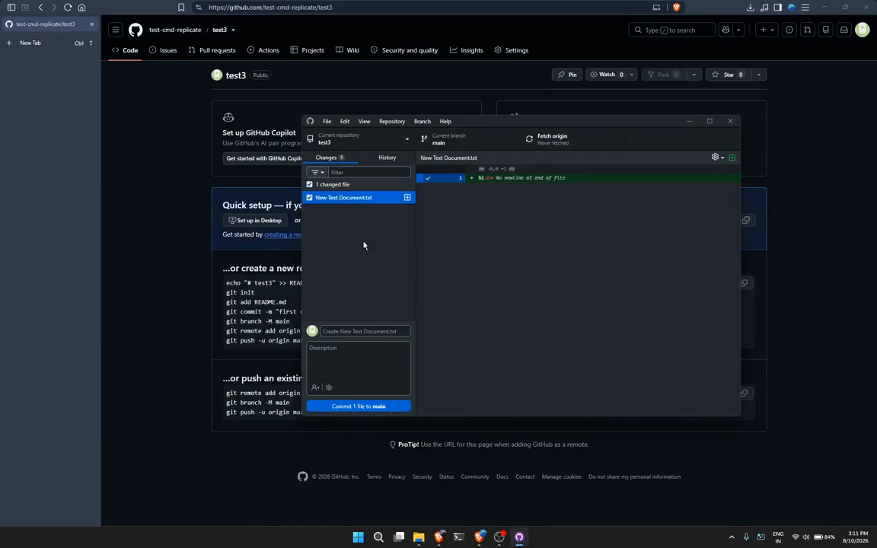
left_click(352, 331)
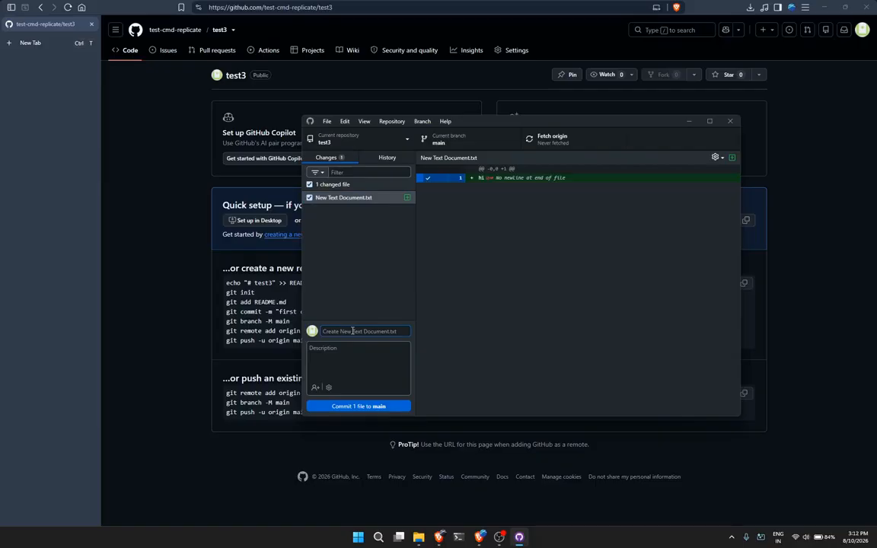
type("just t")
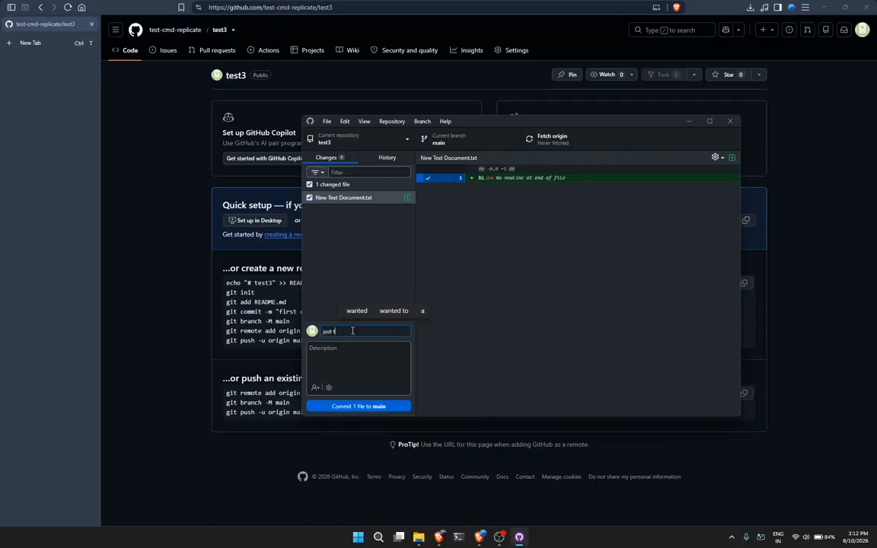
type("yped hi in txt file")
left_click(372, 408)
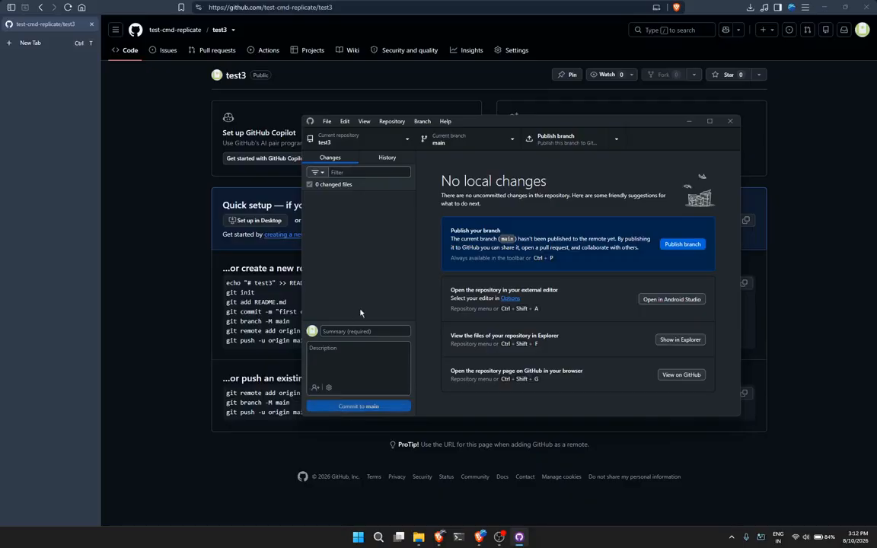
Review the new commit in the repository history and reload the test3 page on GitHub to check for it.
left_click(386, 160)
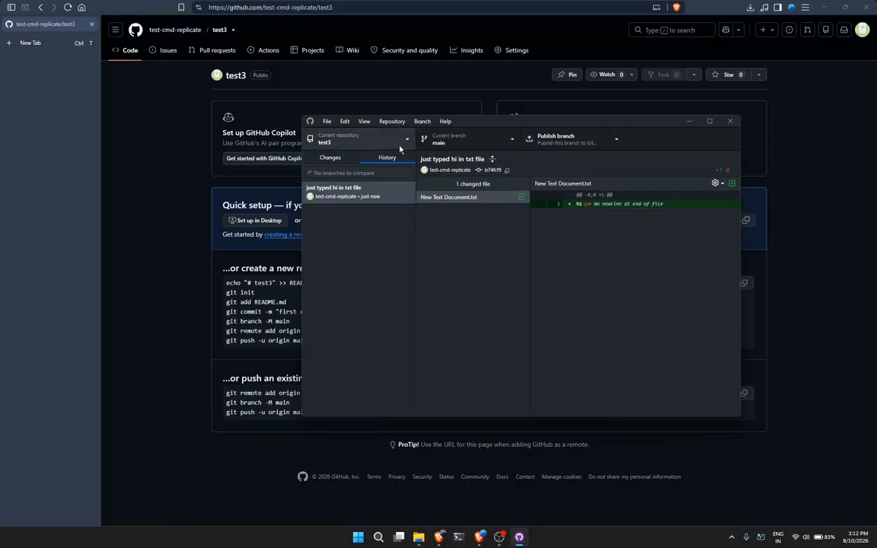
left_click(329, 158)
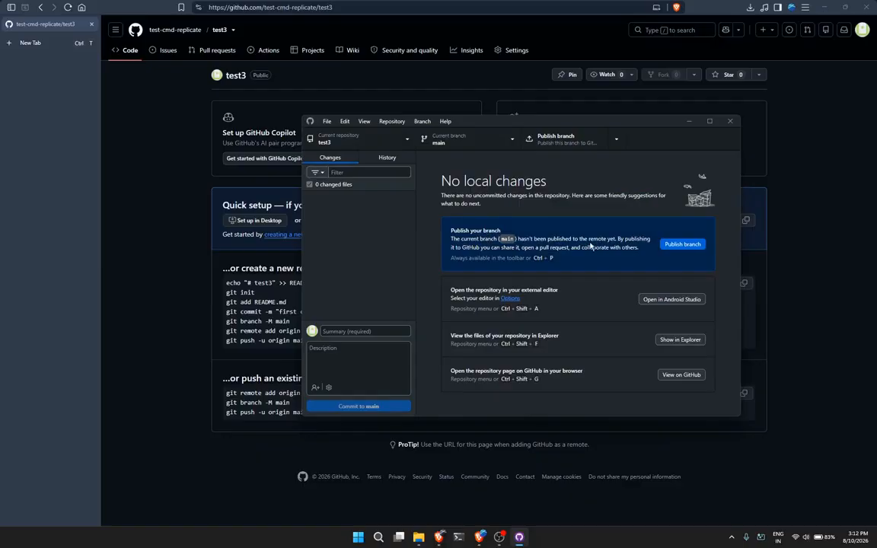
left_click(105, 75)
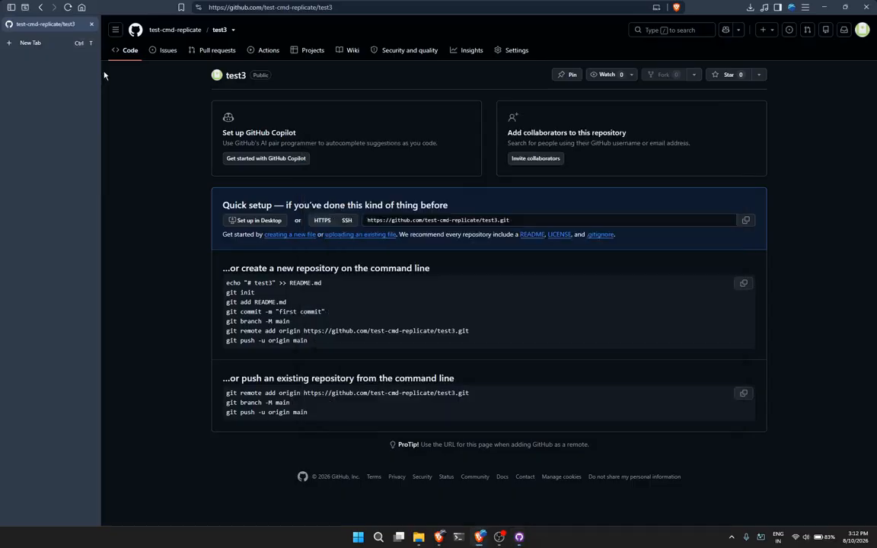
left_click(67, 8)
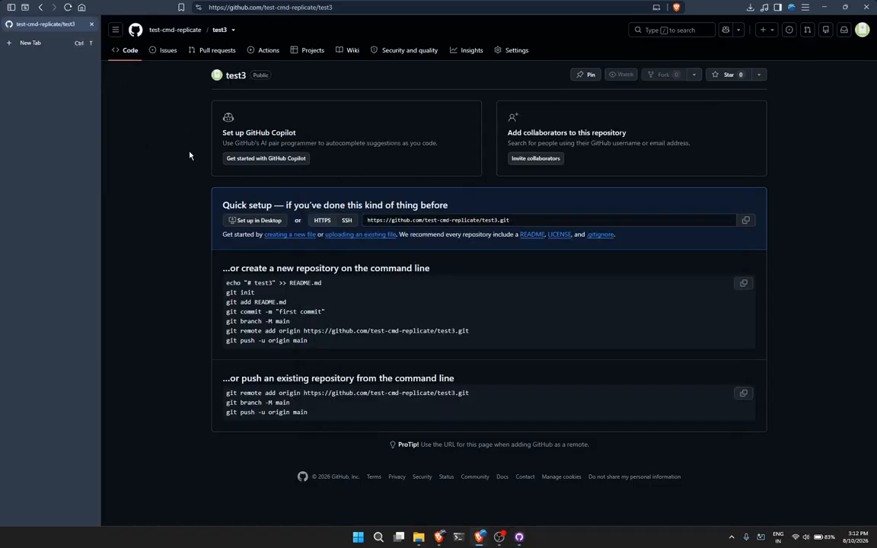
Publish the main branch from GitHub Desktop and reload the test3 repository page in the browser.
key("alt+Tab")
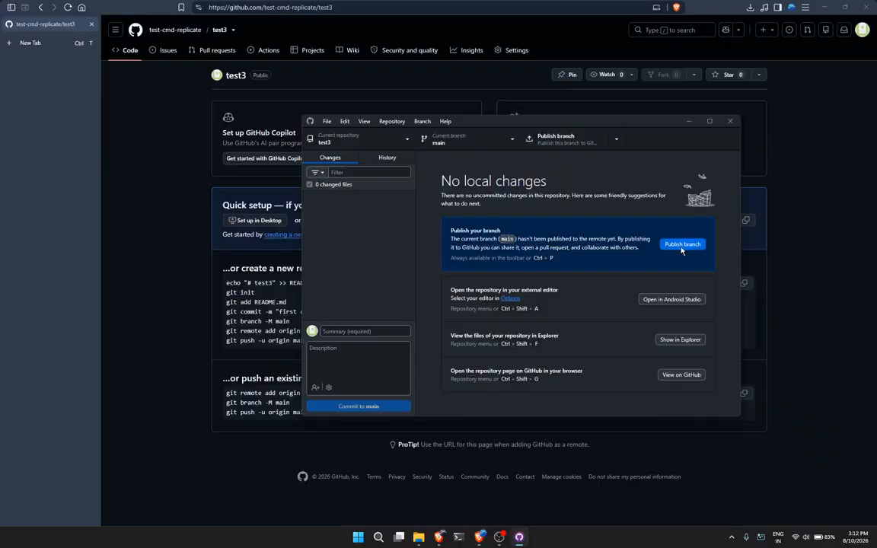
left_click(685, 244)
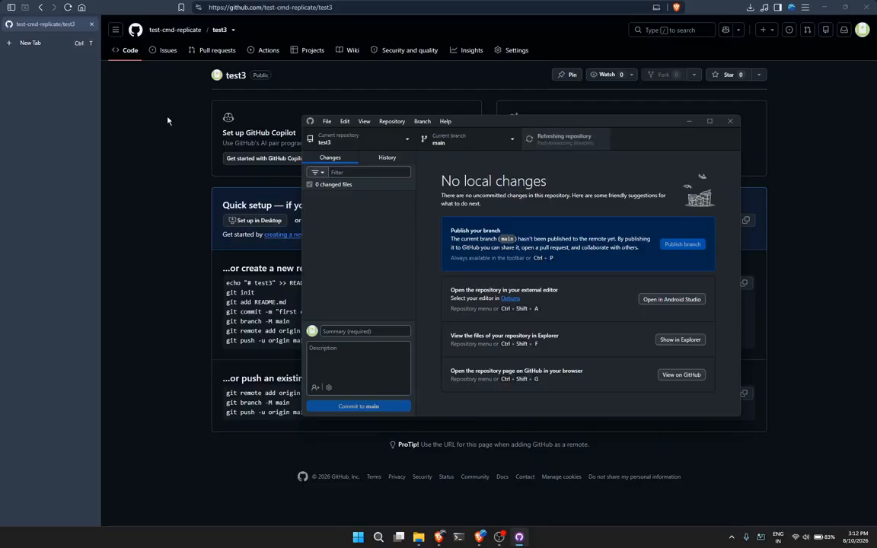
left_click(68, 8)
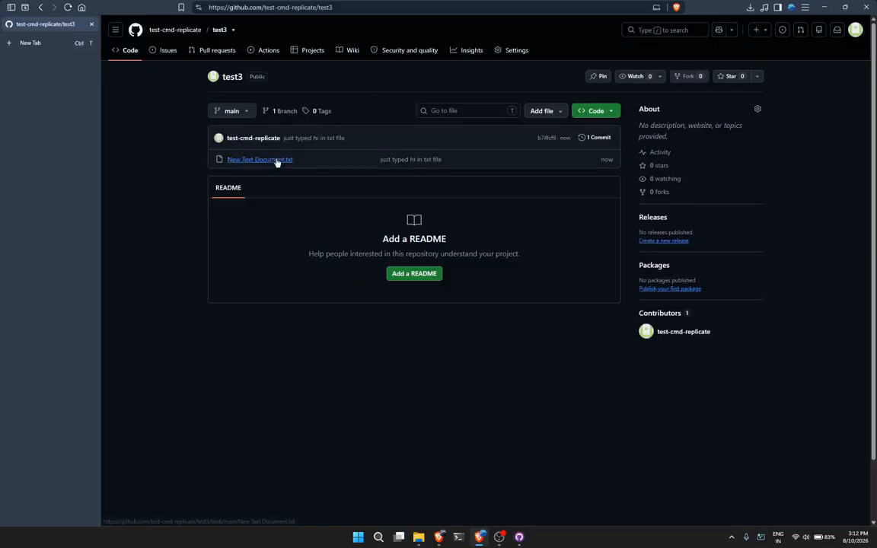
View the contents of New Text Document.txt on GitHub and return to the test3 repository's code page.
left_click(276, 161)
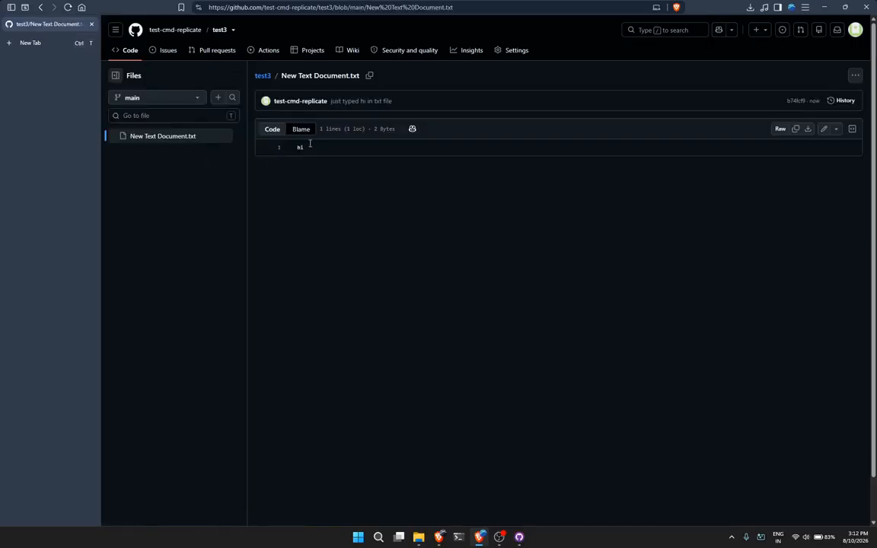
double_click(303, 147)
left_click(131, 50)
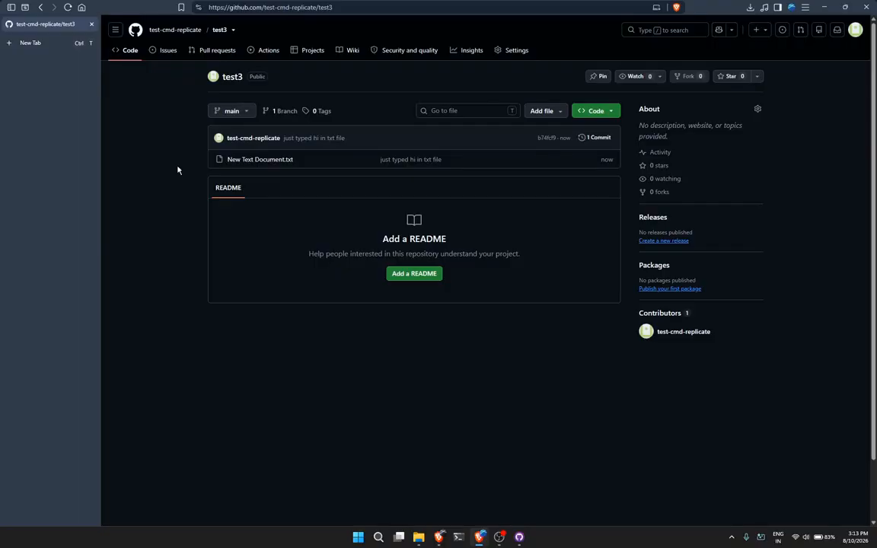
key("alt+Tab")
key("alt+Tab")
key("alt+shift+Tab")
key("alt+shift+Tab")
key("alt+Tab")
key("alt+Tab")
key("alt+shift+Tab")
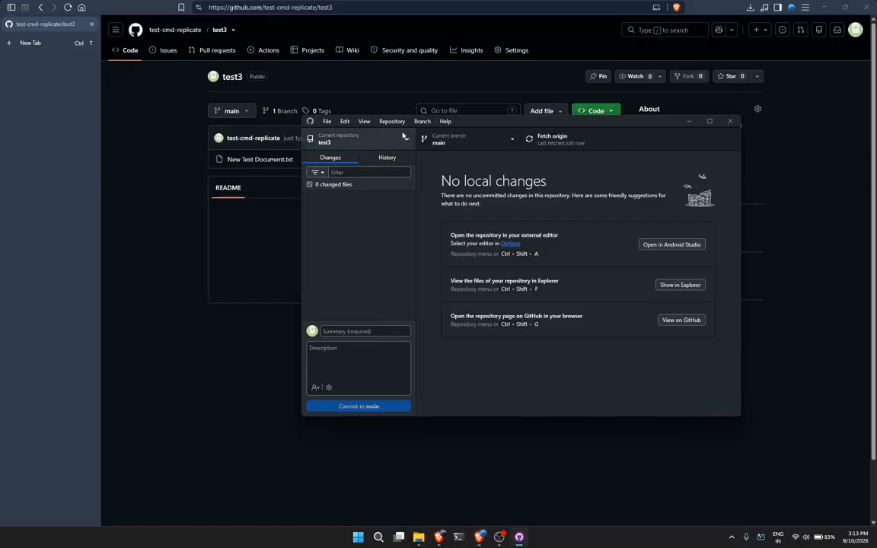
left_click_drag(476, 124, 513, 147)
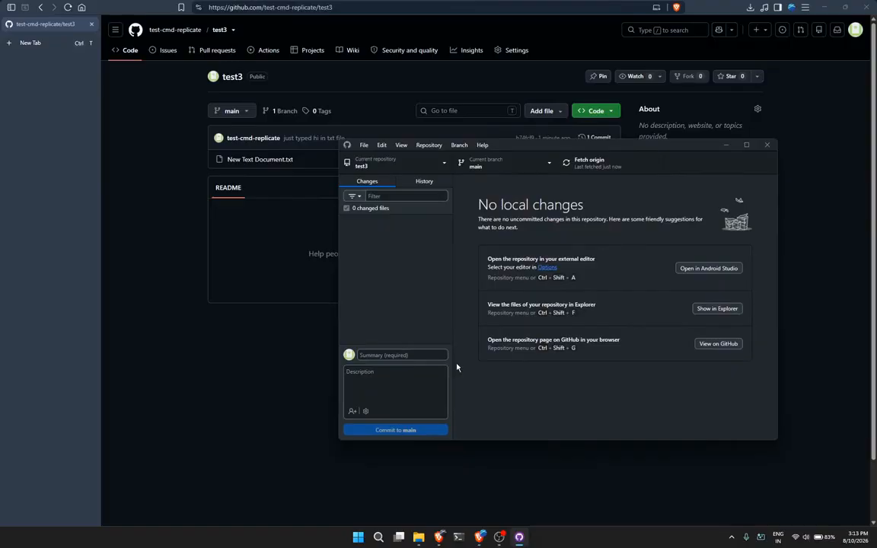
left_click(247, 367)
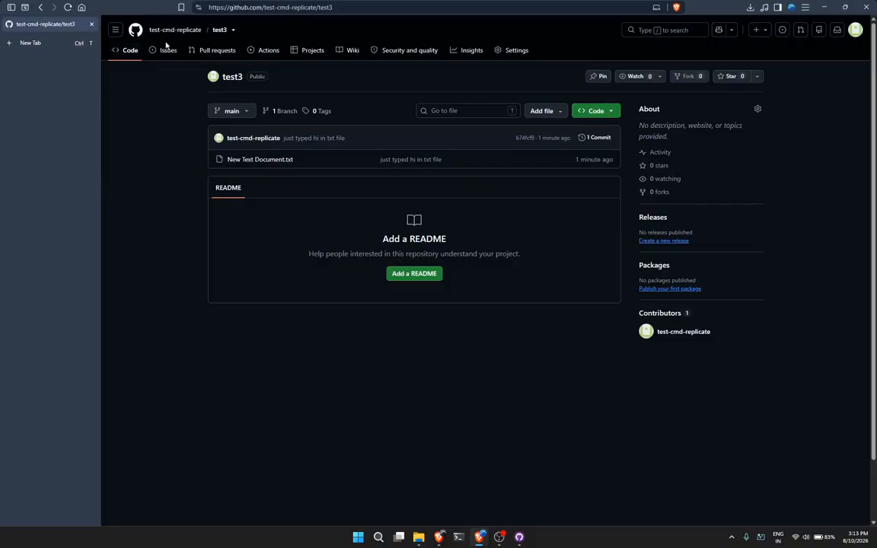
Find the developer's profile by searching all of GitHub for their username, and follow the account.
left_click(642, 25)
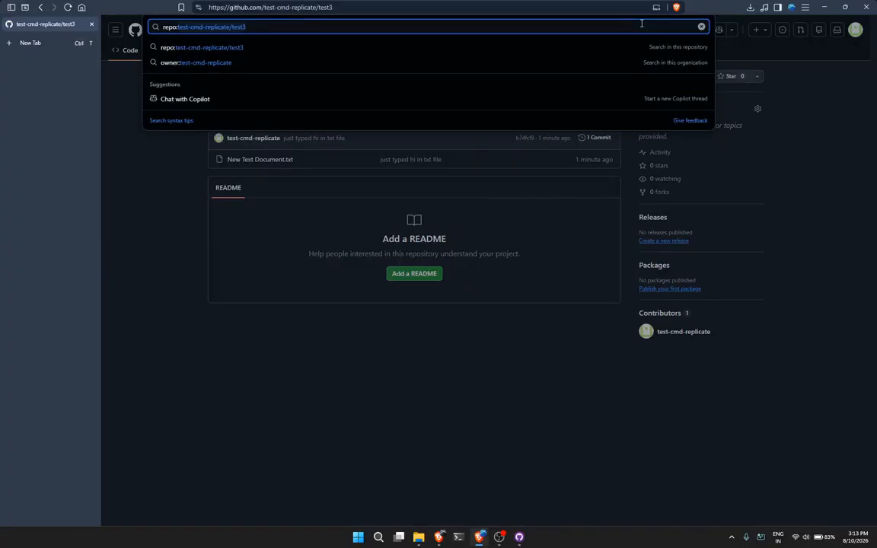
key("ctrl+a")
type("rjao")
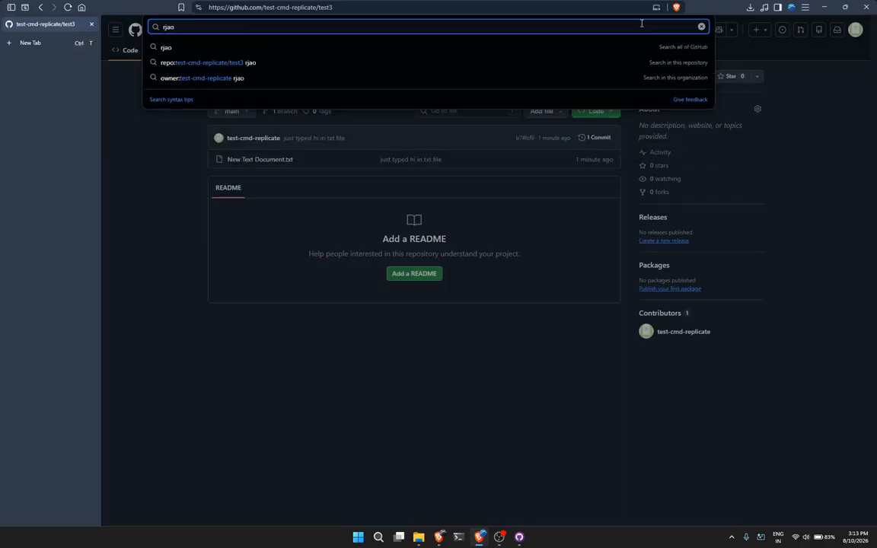
key("BackSpace")
key("BackSpace")
key("BackSpace")
type("aofearth")
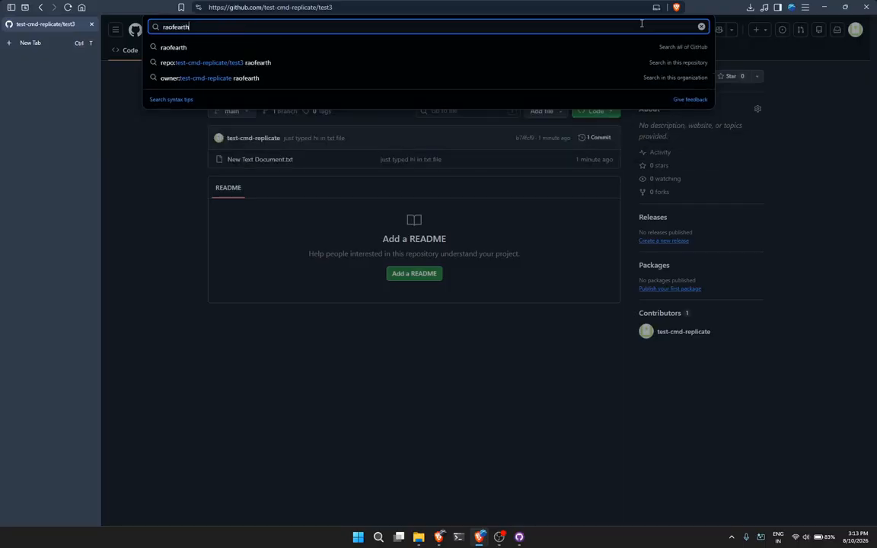
key("Return")
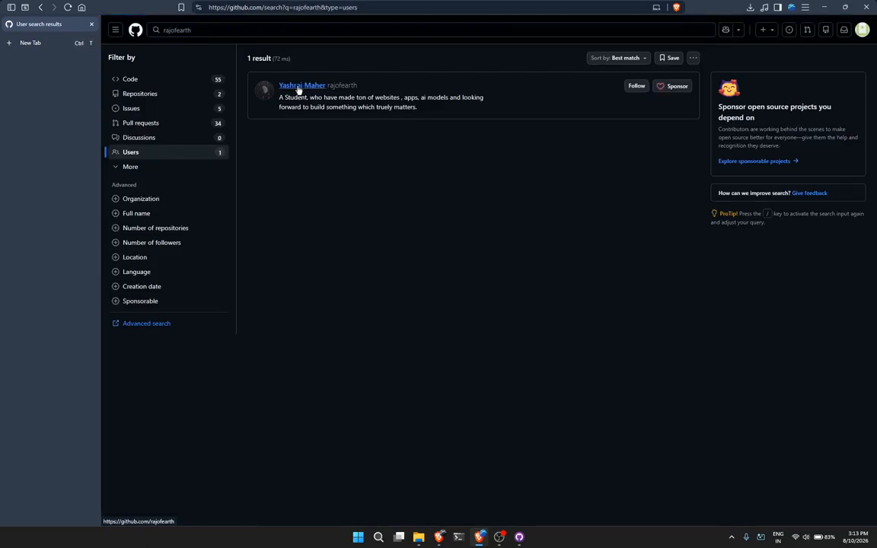
left_click(299, 89)
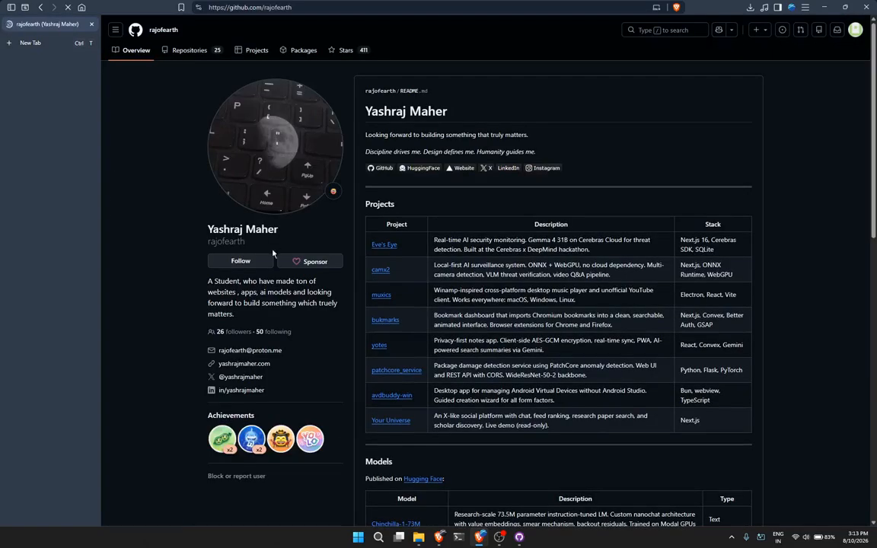
left_click(241, 262)
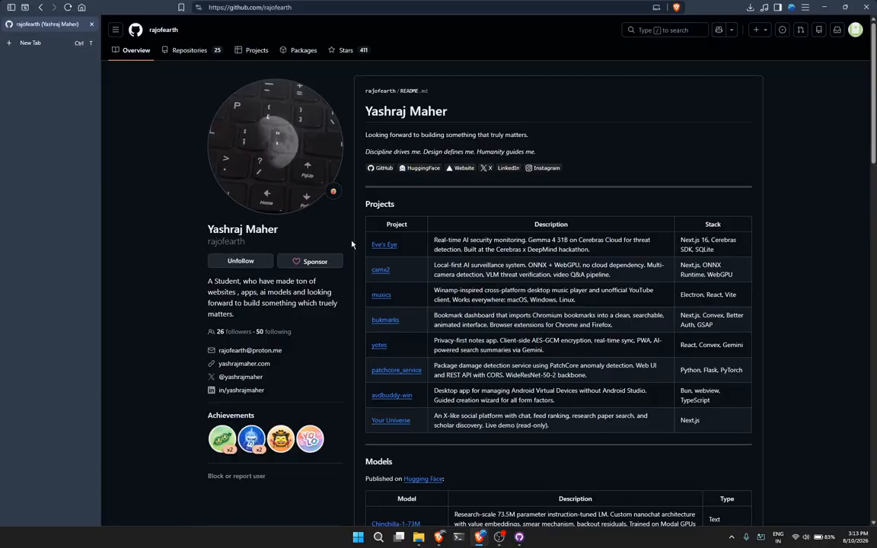
Open the bukmarks repository from the profile's project list and send it to GitHub Desktop for cloning.
left_click(386, 323)
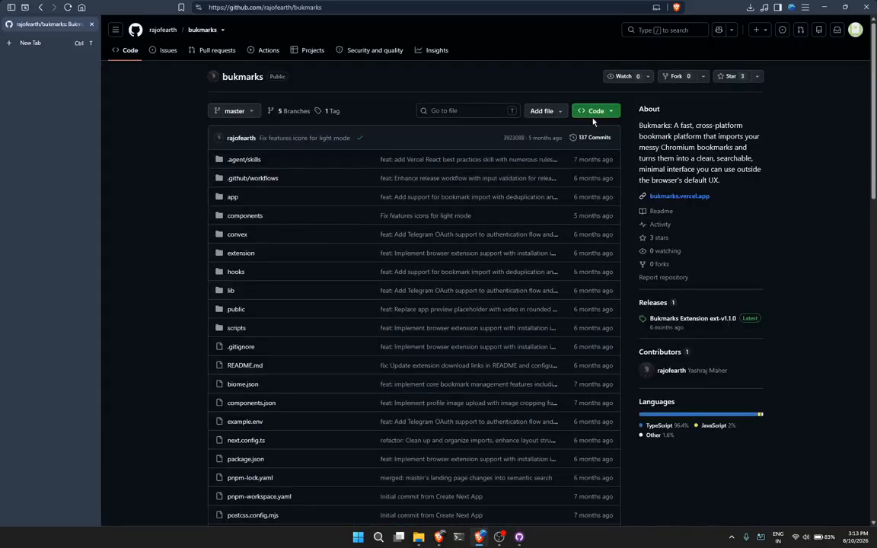
left_click(595, 112)
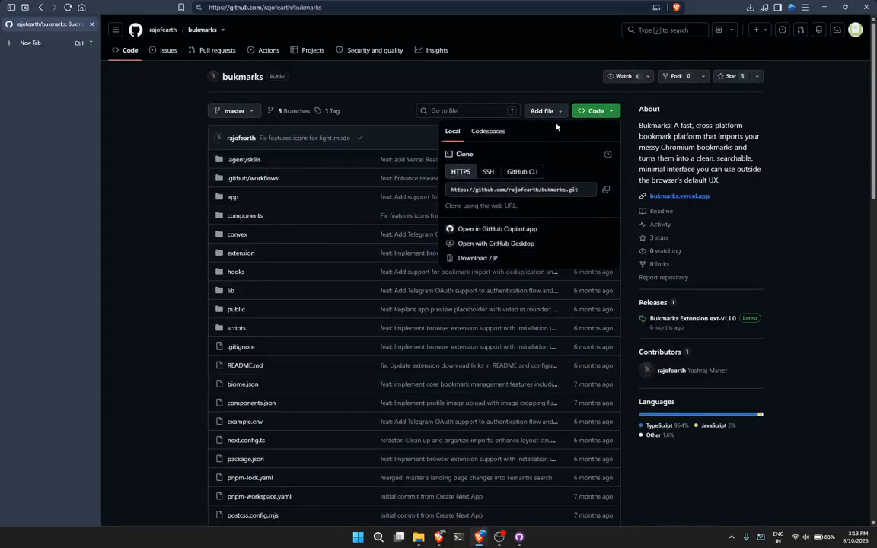
left_click(530, 244)
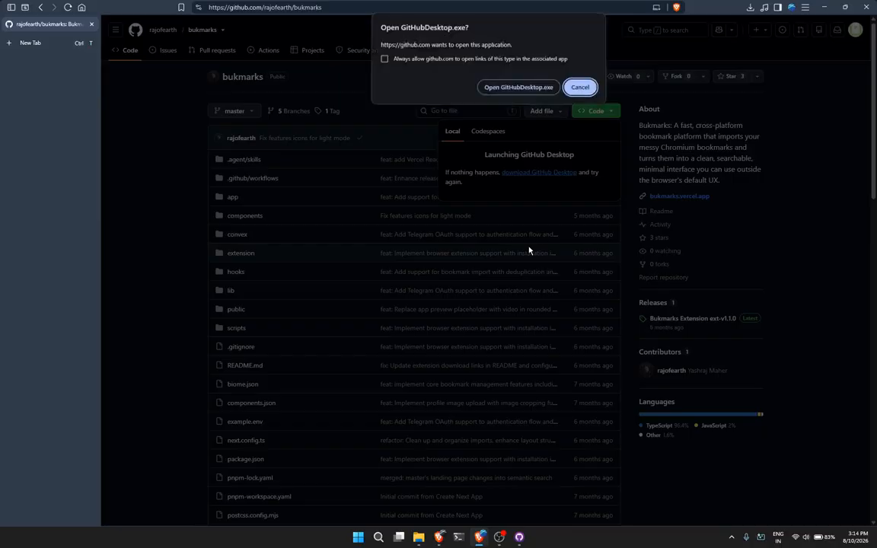
left_click(532, 90)
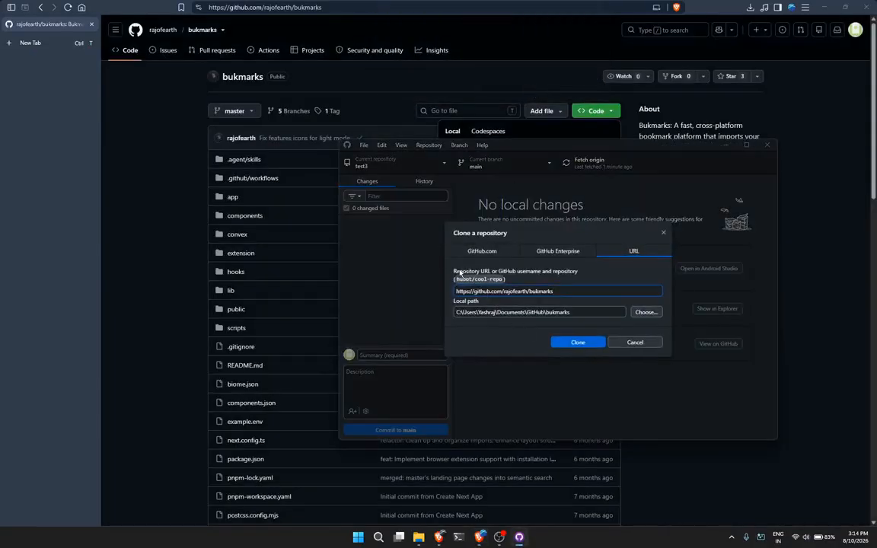
Clone the bukmarks repository from its GitHub URL into the proposed Documents\GitHub\bukmarks folder.
left_click_drag(554, 291, 456, 292)
left_click(513, 328)
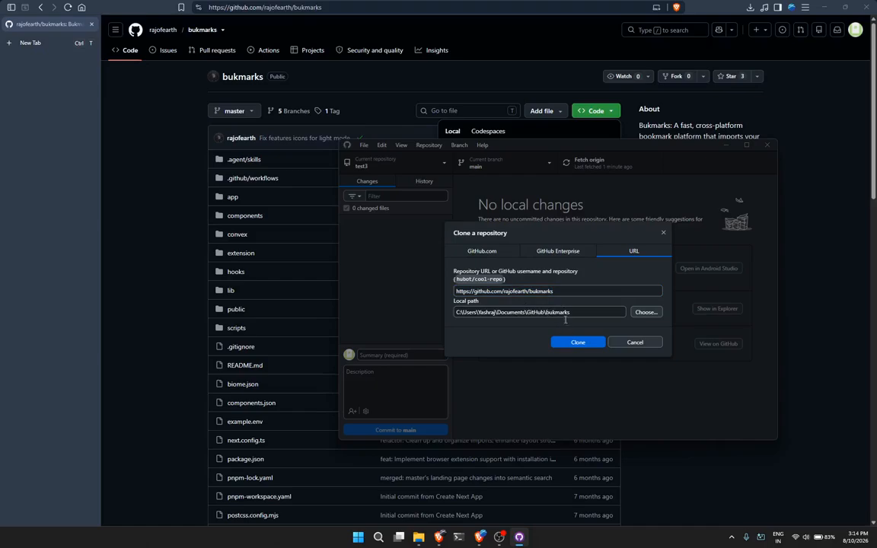
key("Return")
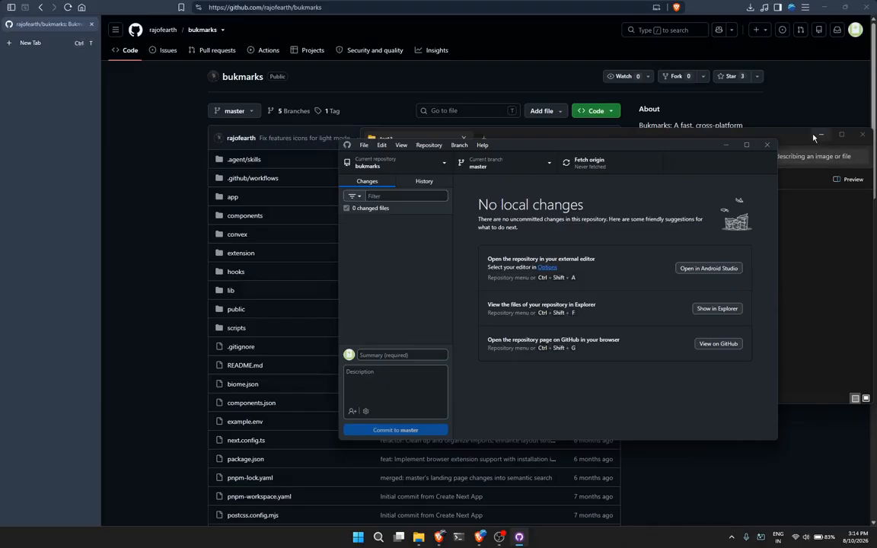
Close the test3 folder window, look over the cloned bukmarks folder in File Explorer, and close it.
left_click(862, 136)
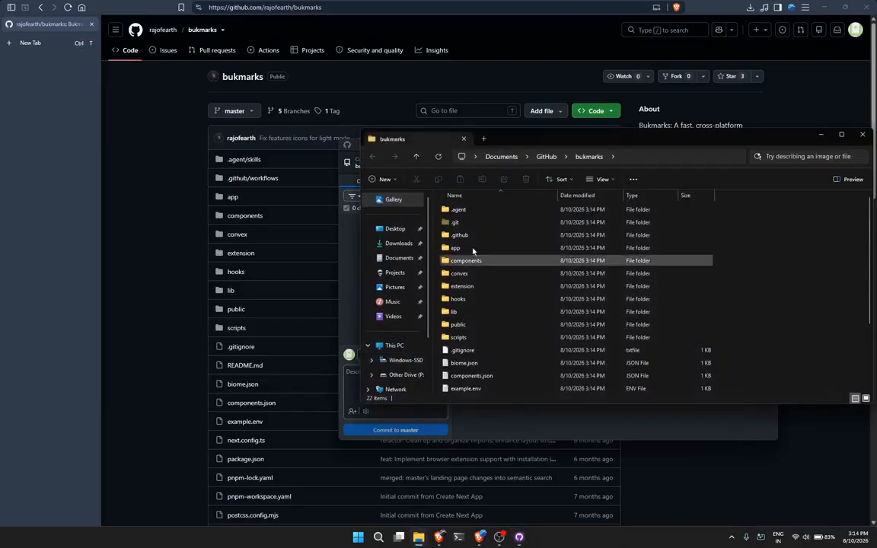
left_click_drag(523, 138, 320, 169)
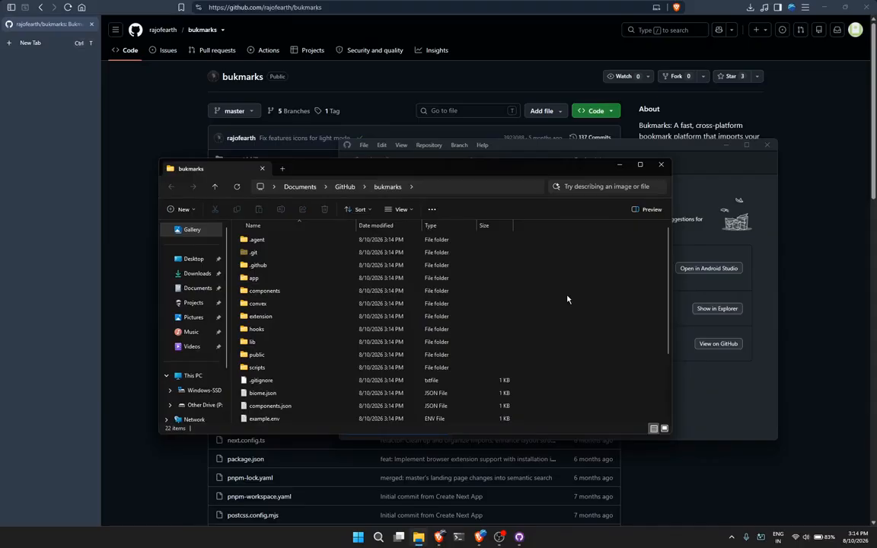
right_click(569, 296)
left_click(592, 247)
scroll(457, 364, "down", 3)
scroll(483, 364, "up", 3)
right_click(578, 295)
left_click(632, 247)
scroll(590, 288, "down", 1)
left_click(660, 166)
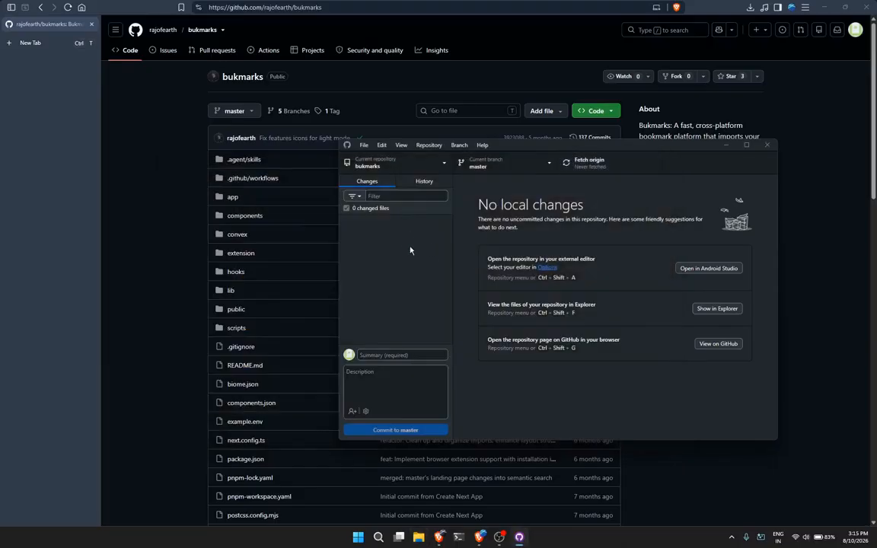
Show the bukmarks folder in File Explorer again and open README.md in Notepad.
key("ctrl+shift+f")
scroll(310, 407, "down", 3)
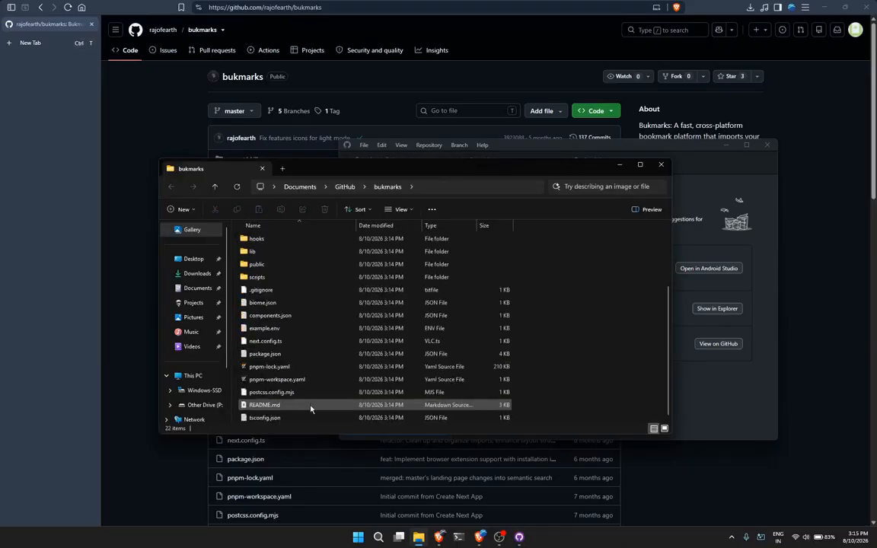
right_click(267, 405)
mouse_move(312, 227)
left_click(402, 258)
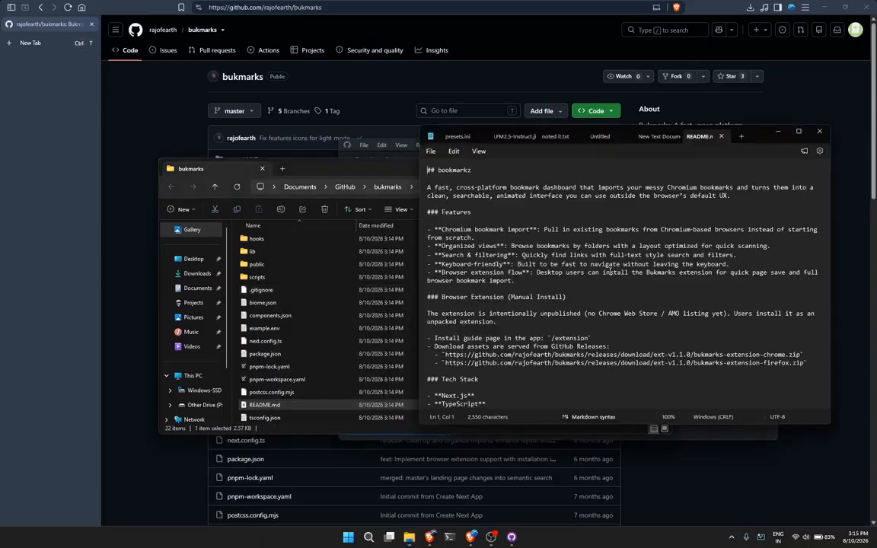
In README.md, replace the introduction's closing "UX." and the blank line after it with ".asd", and save the file.
left_click(534, 207)
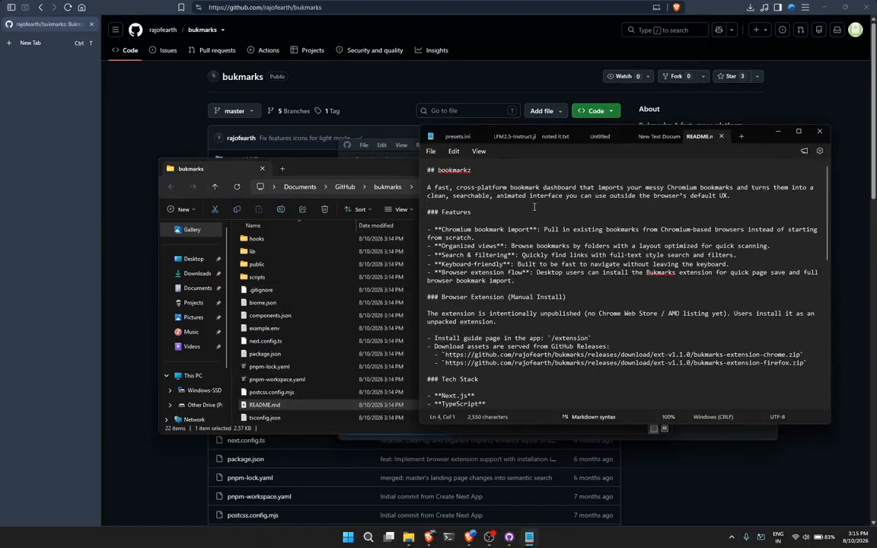
key("BackSpace")
key("BackSpace")
key("BackSpace")
key("BackSpace")
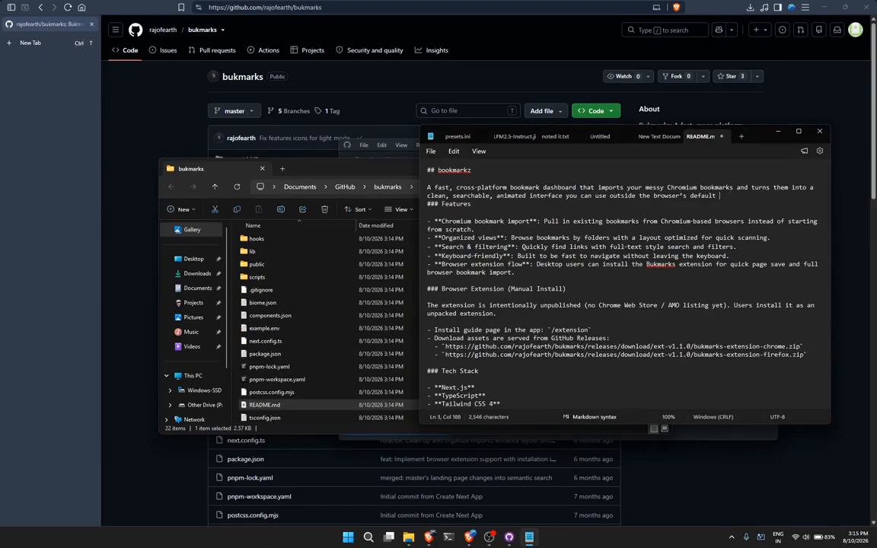
type(".asd")
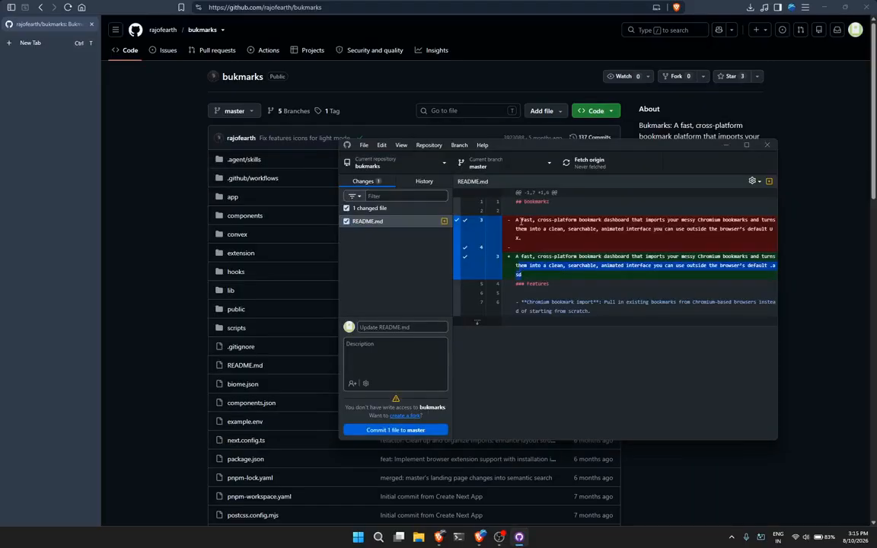
Review the removed and added README.md lines in GitHub Desktop's list of changes.
mouse_move(521, 221)
left_mouse_down()
mouse_move(529, 220)
mouse_move(528, 238)
left_mouse_up()
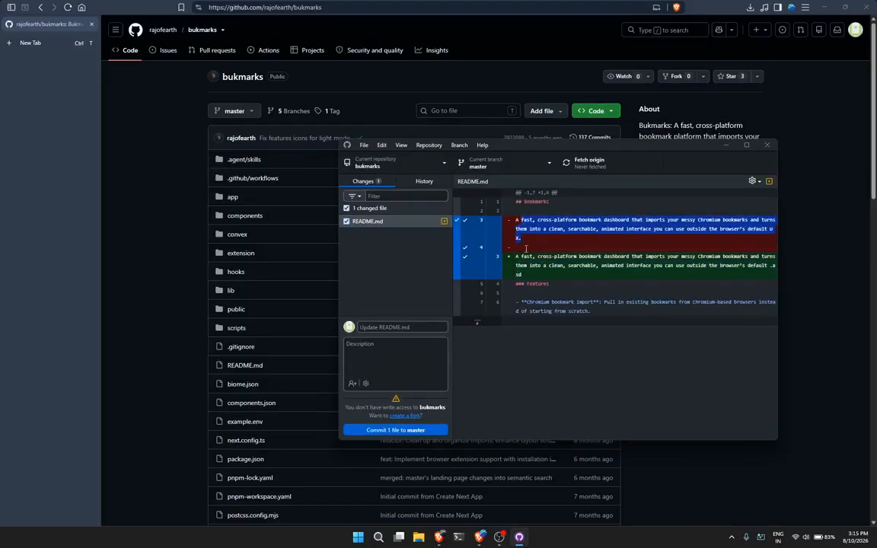
left_click(526, 249)
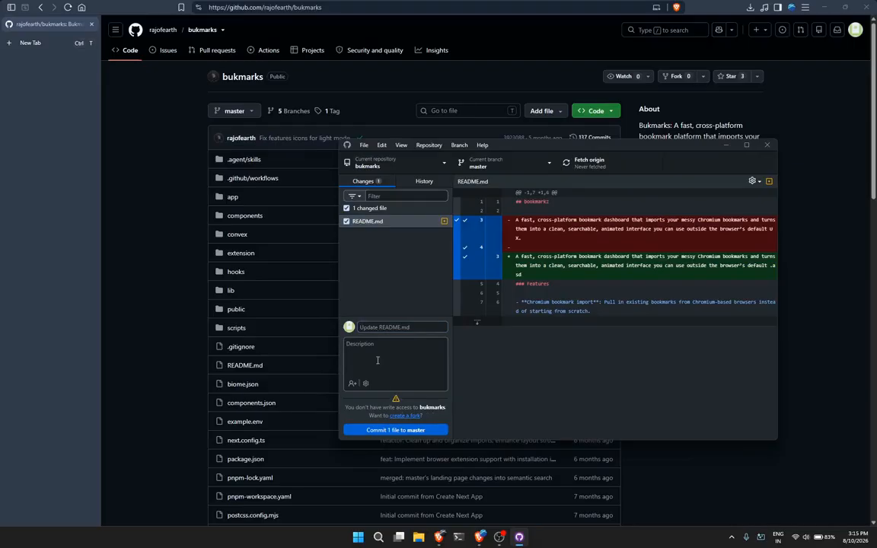
left_click(377, 327)
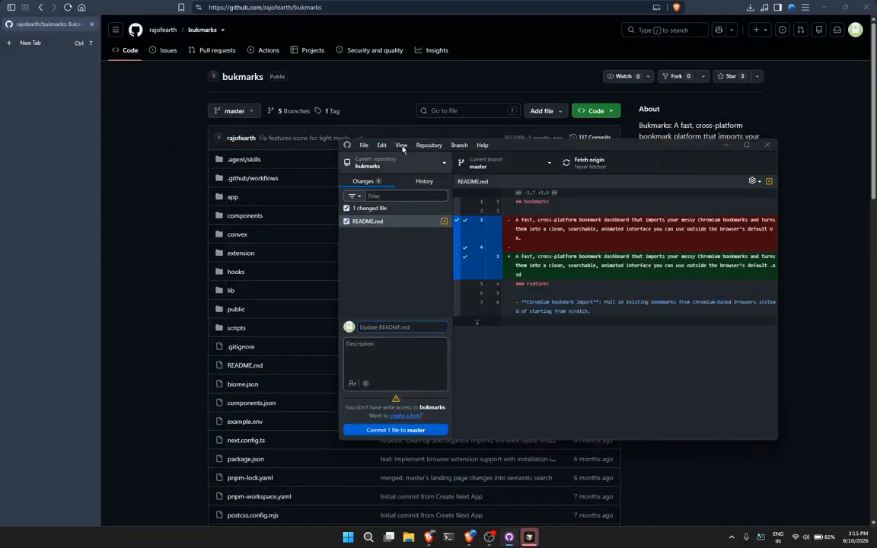
Switch to the repository owner's browser window and open the bukmarks repository's settings on GitHub in a new tab.
left_click(290, 82)
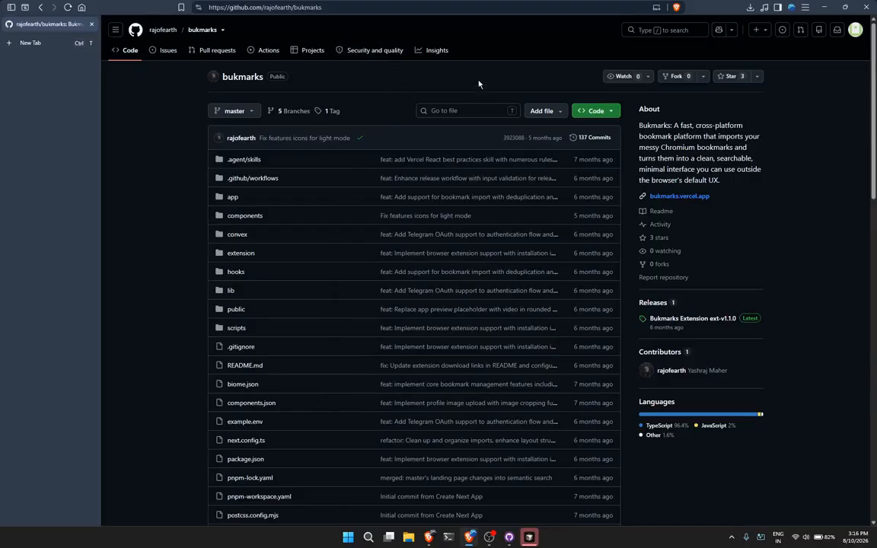
key("alt+Tab")
key("alt+Tab")
key("Tab")
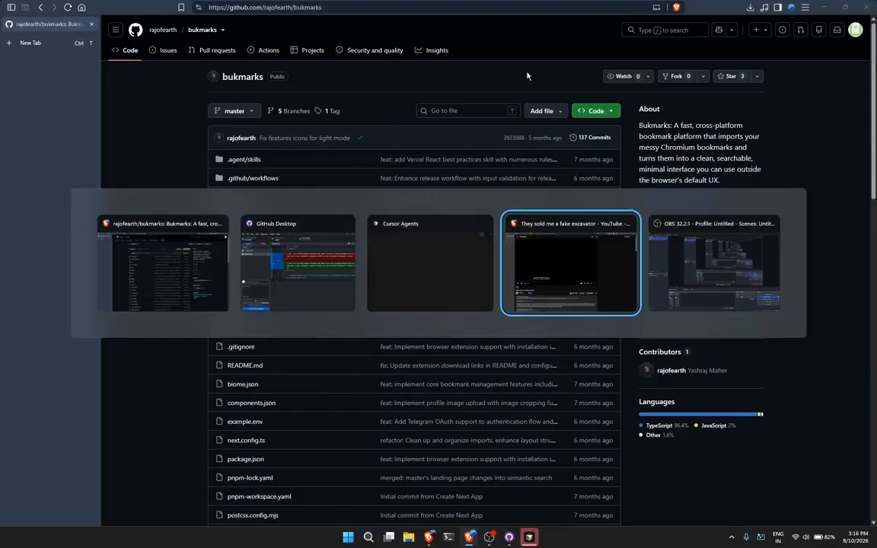
key("ctrl+t")
type("gith")
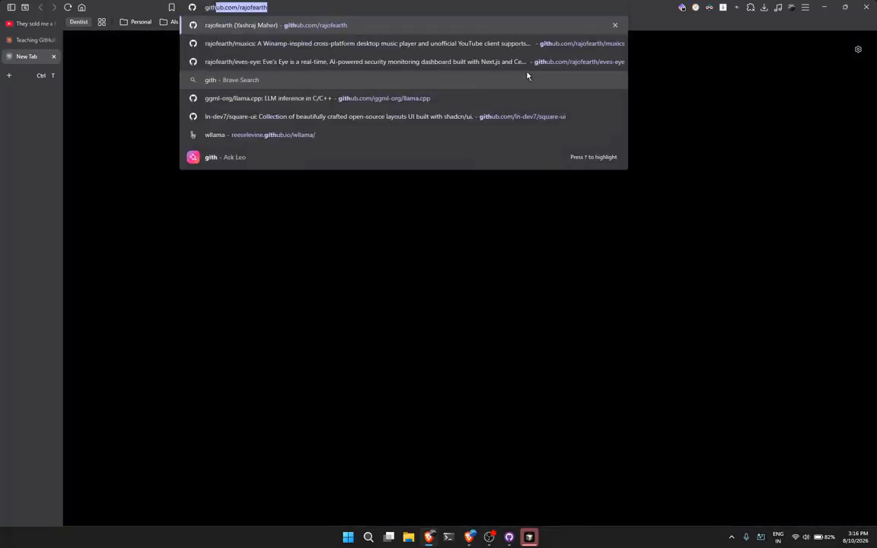
key("Down")
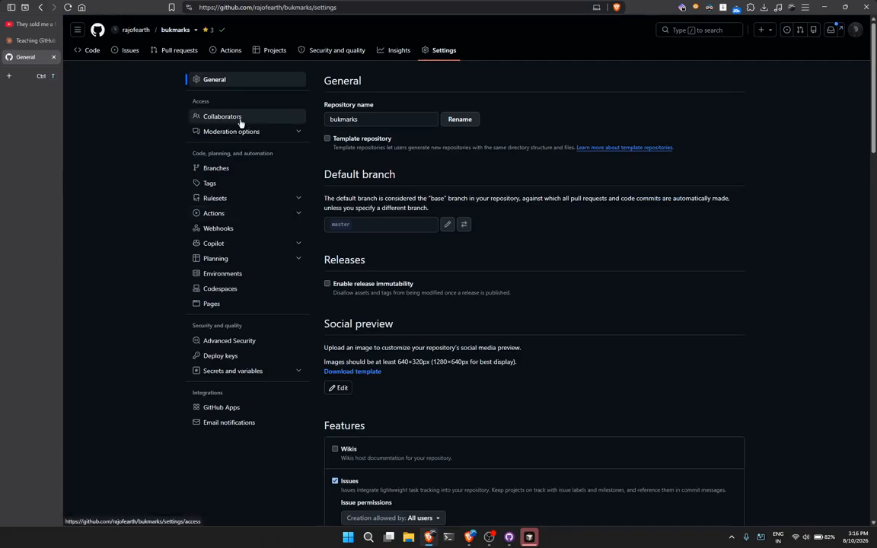
Invite the test-cmd-replicate account as a collaborator on the bukmarks repository.
left_click(228, 120)
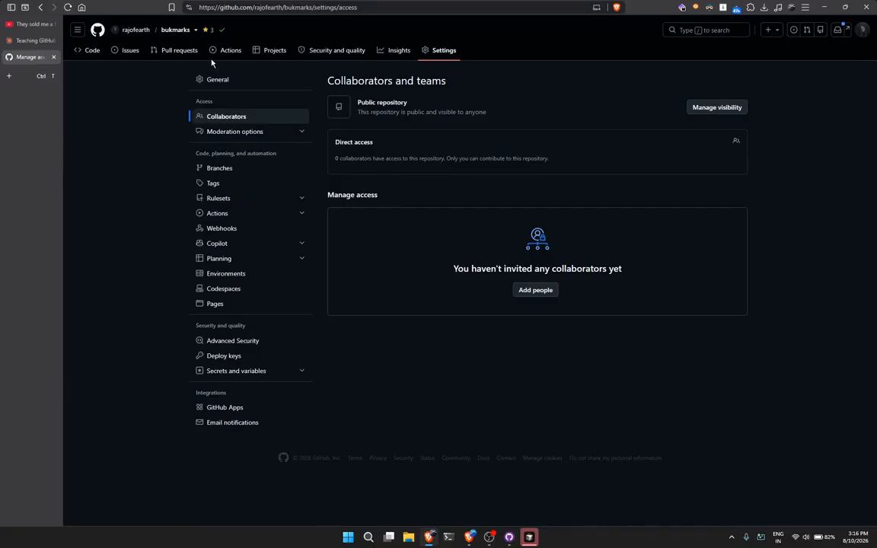
left_click(535, 290)
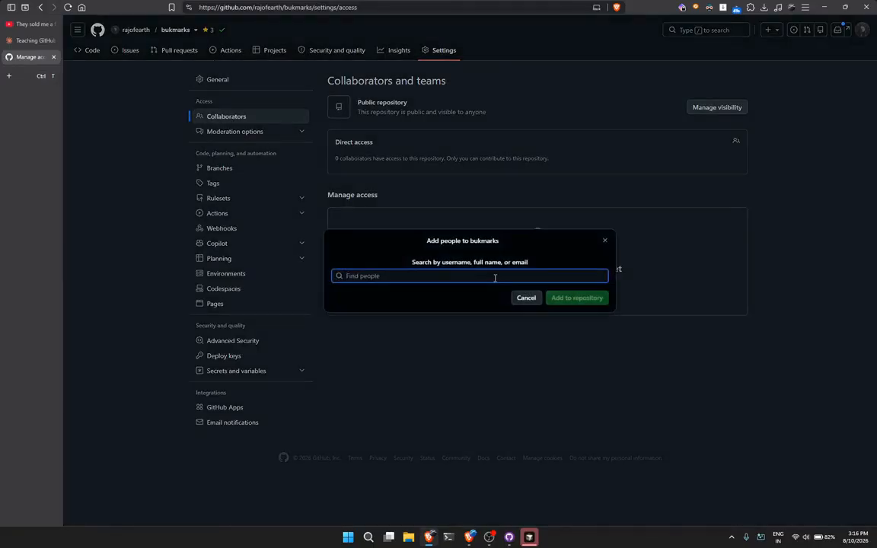
key("alt+Tab")
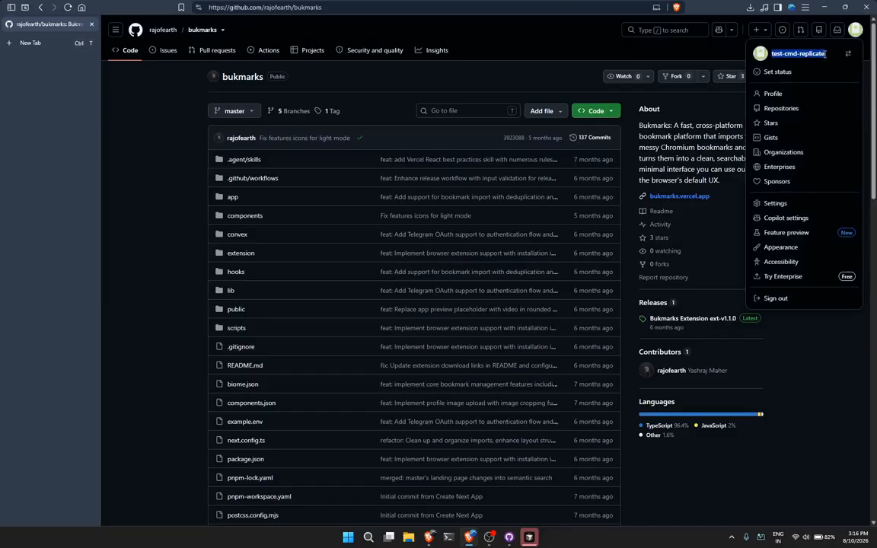
key("alt+Tab")
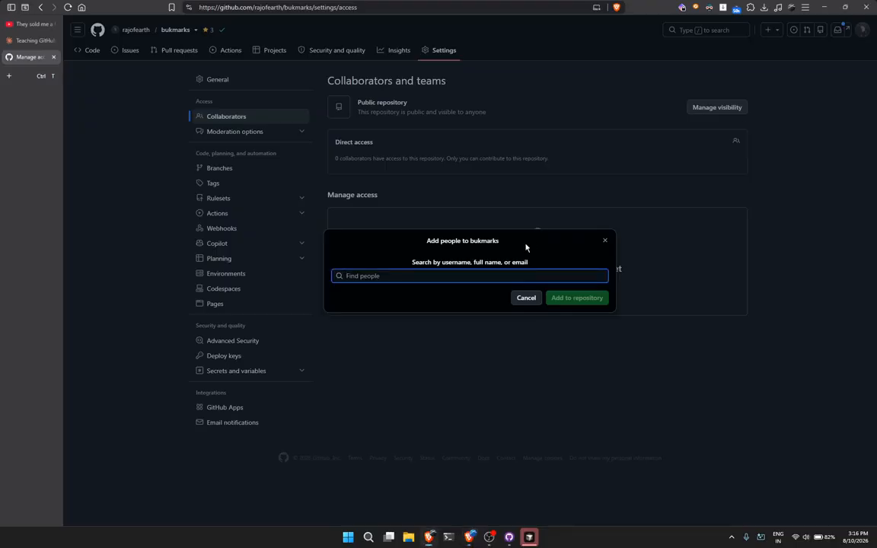
type("test-cmd-replicate")
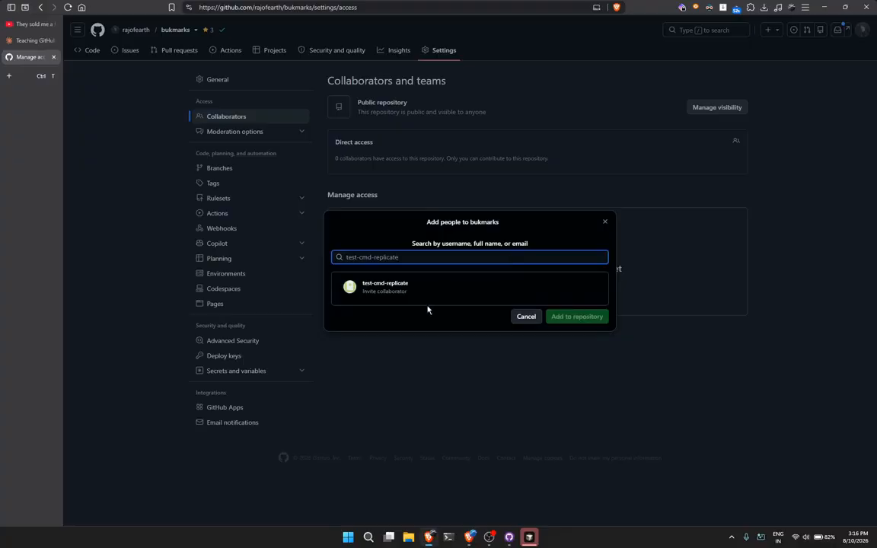
left_click(441, 288)
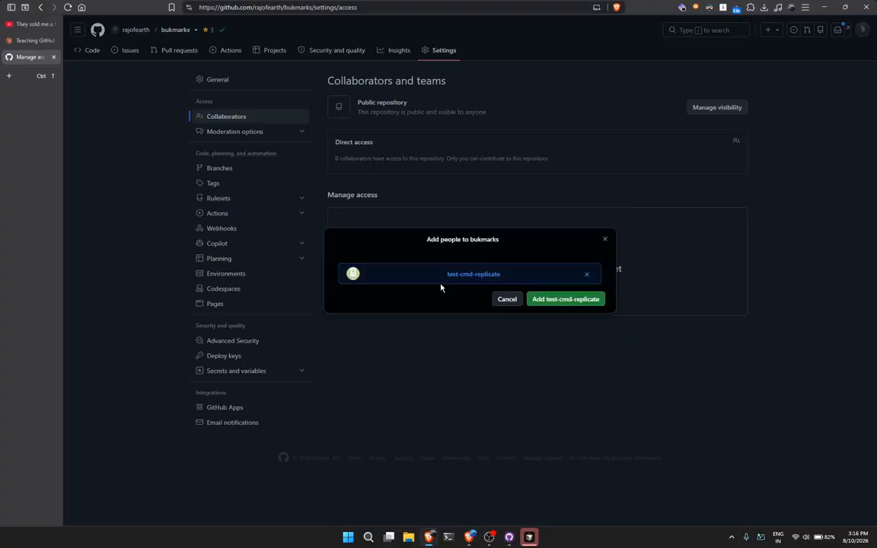
left_click(559, 299)
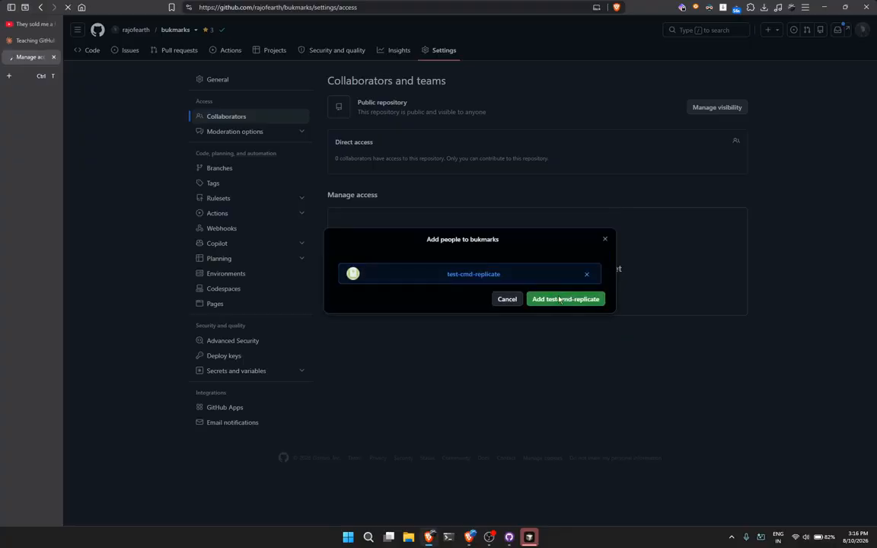
Open the GitHub invitation email in the test account's Gmail, follow it, and accept the bukmarks collaboration.
key("alt+Tab")
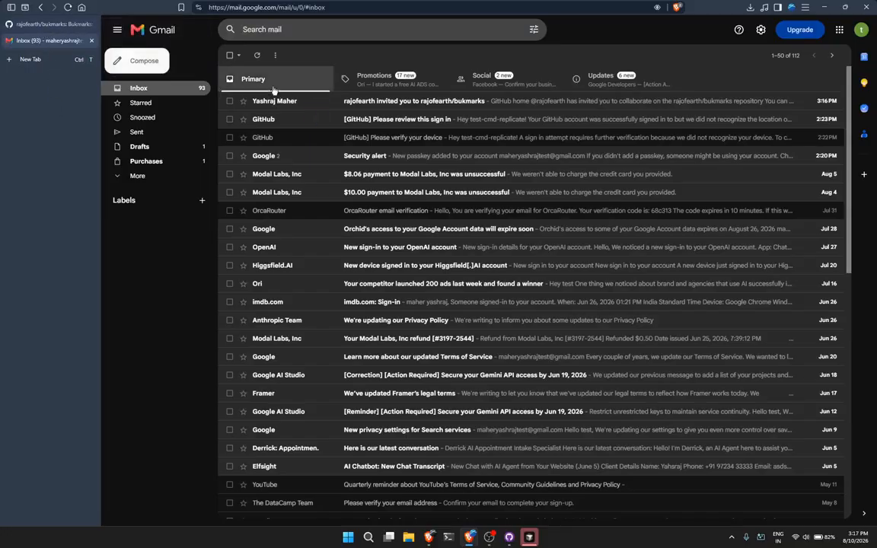
left_click(309, 110)
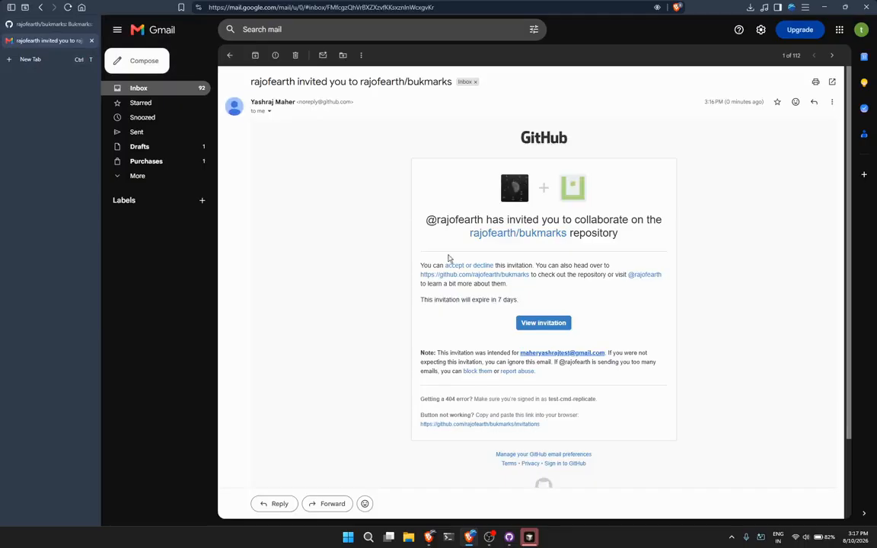
left_click(552, 325)
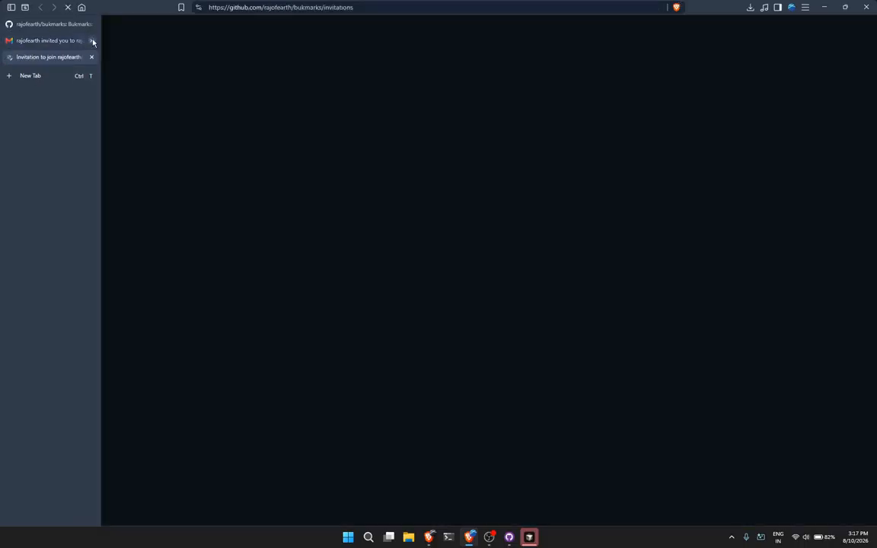
left_click(92, 40)
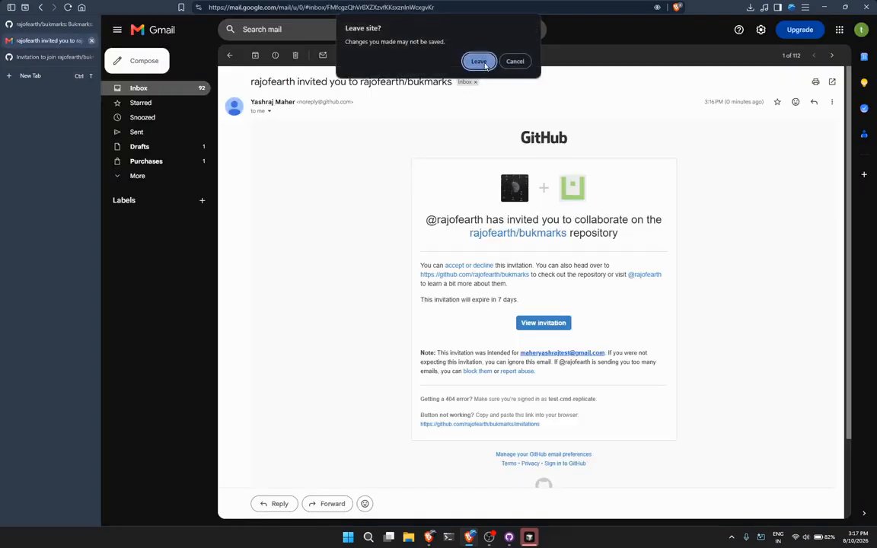
left_click(478, 61)
left_click(462, 156)
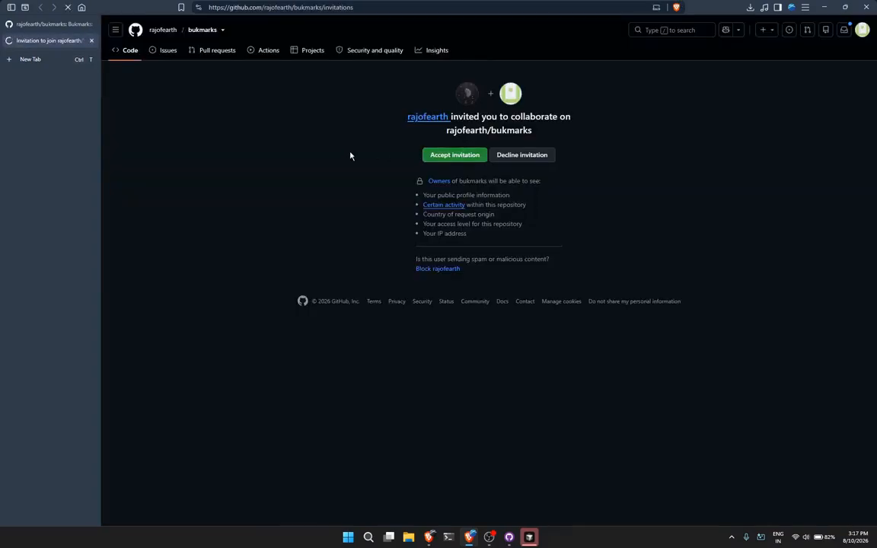
Switch to GitHub Desktop and commit the README.md change to master with the summary "undo this".
key("alt+Tab")
key("alt+Tab")
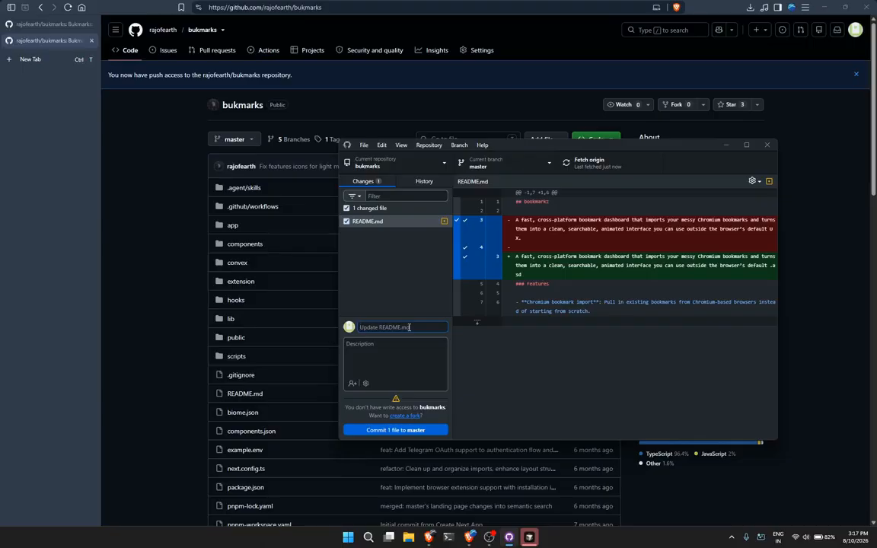
type("undo this")
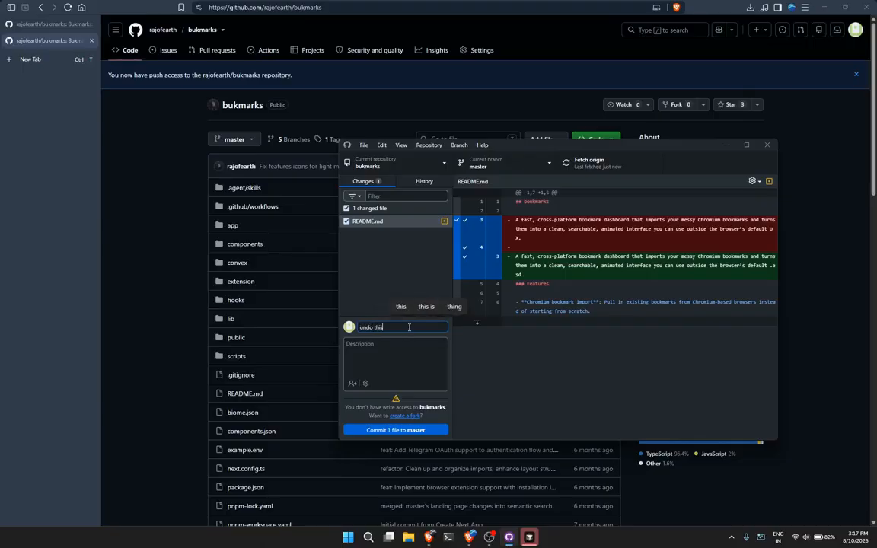
left_click(376, 431)
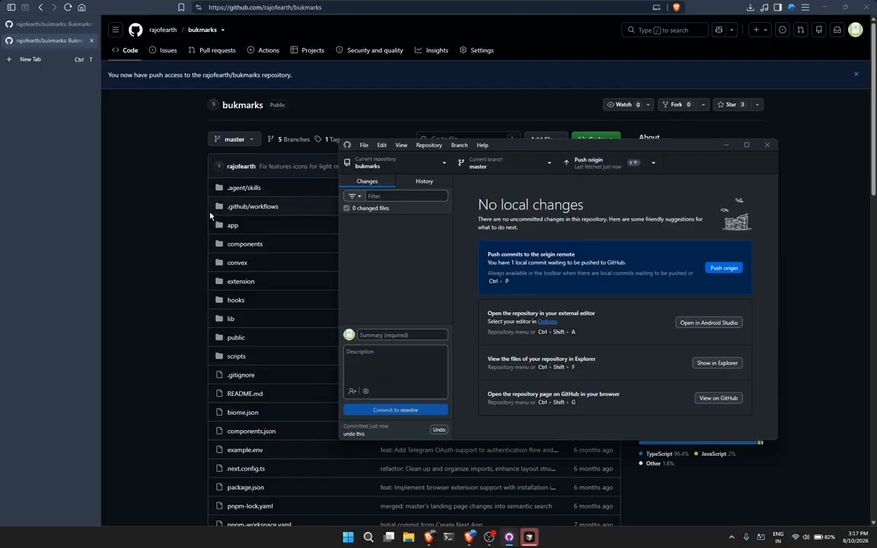
Close GitHub Desktop and the extra bukmarks tab, and go back to the test1 repository page in the browser.
left_click(195, 178)
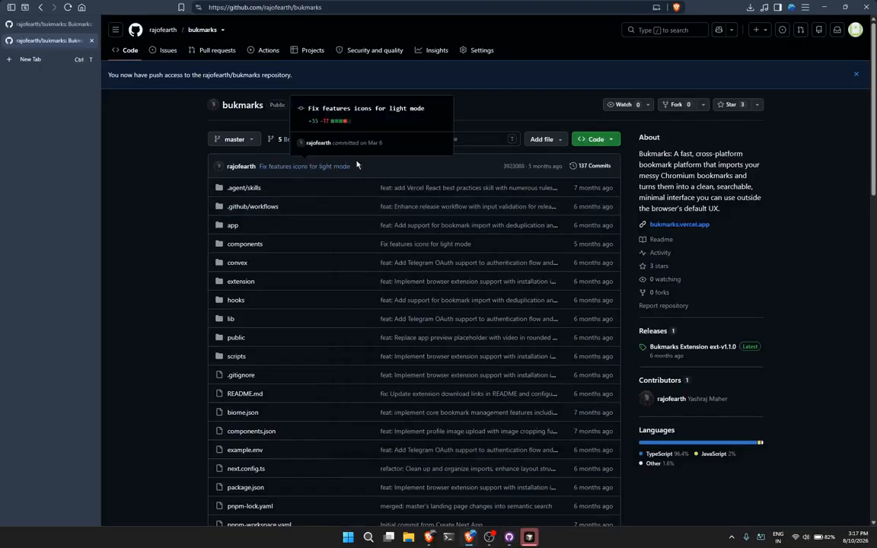
key("alt+Tab")
key("alt+F4")
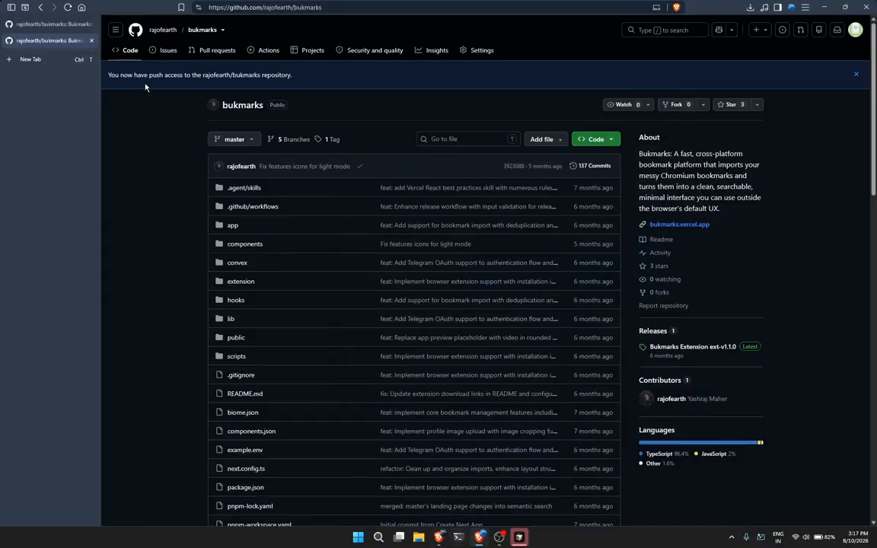
key("alt+Tab")
key("ctrl+w")
left_click(40, 7)
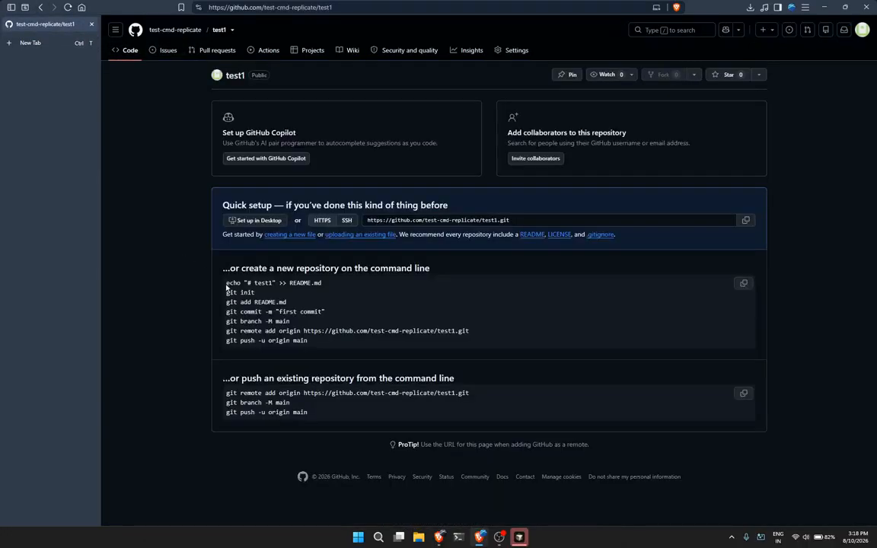
Copy the commands for creating a new repository on the command line from the test1 page and open PowerShell.
left_click_drag(226, 284, 328, 348)
left_click(328, 348)
left_click(460, 538)
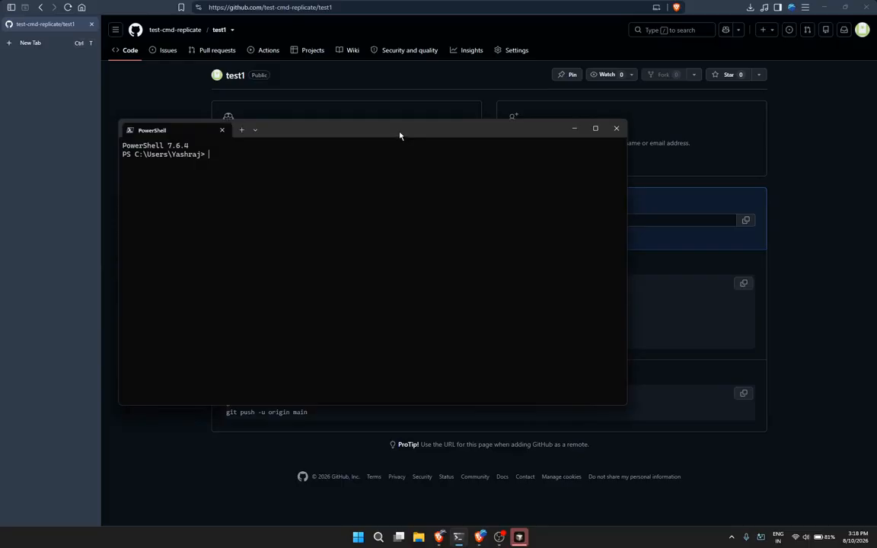
In PowerShell, go to the Desktop, create a folder named tesst1, and change into it.
left_click_drag(402, 135, 690, 384)
type("cd desktop")
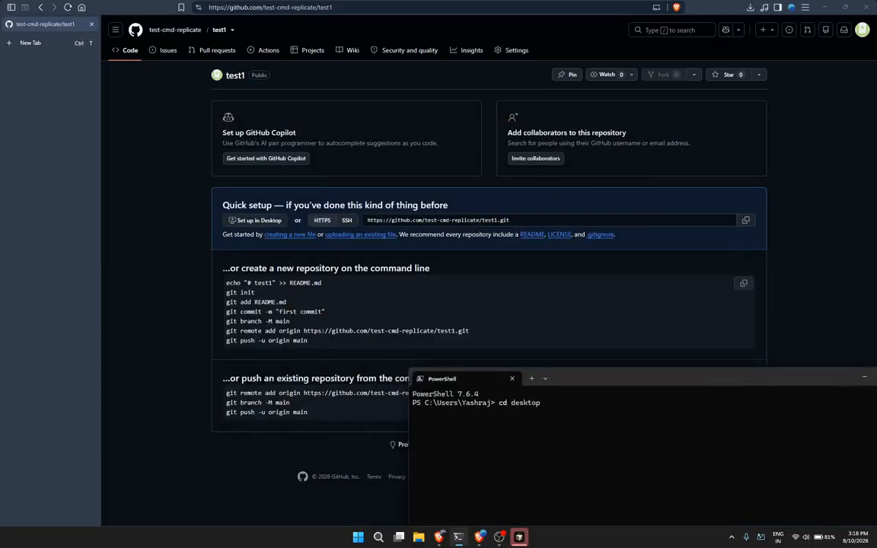
key("Return")
type("mkdir")
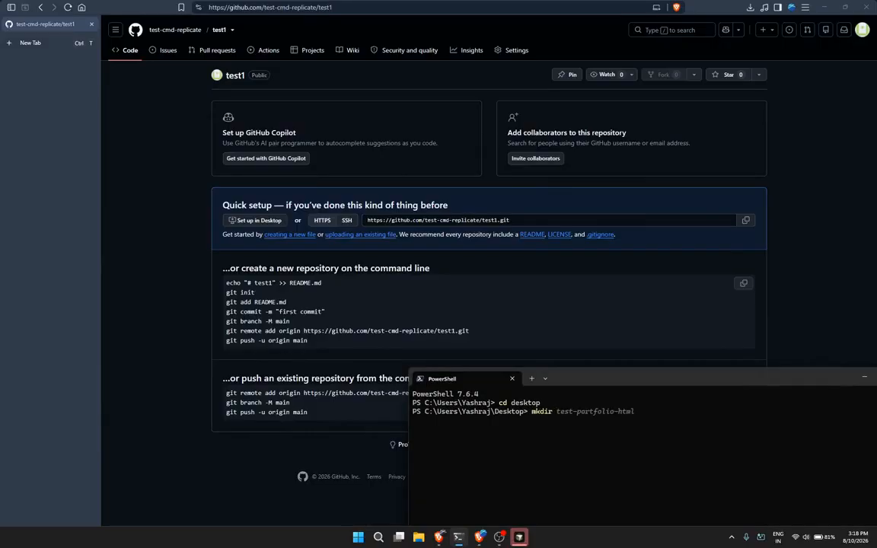
type(" tesst1cd te")
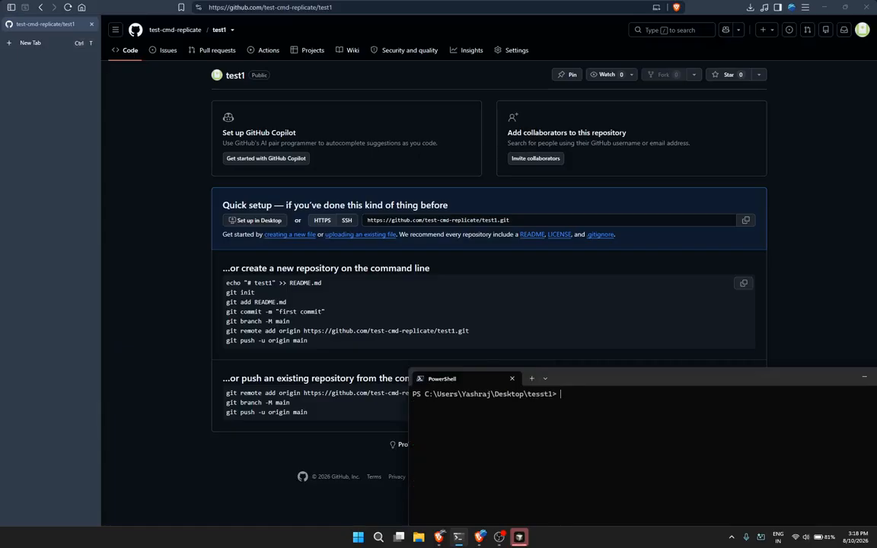
Run the copied commands in tesst1 to commit README.md and try to push main to test1, and close the test account's browser window.
key("ctrl+v")
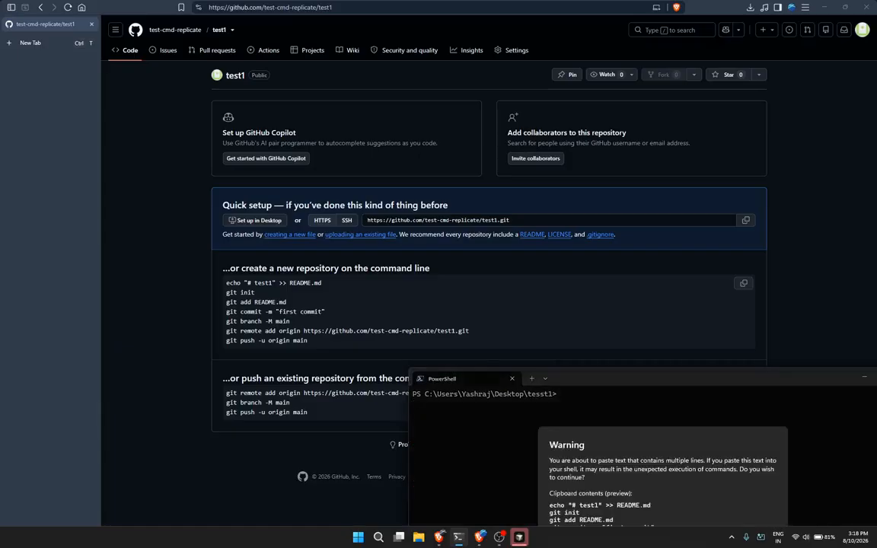
key("Return")
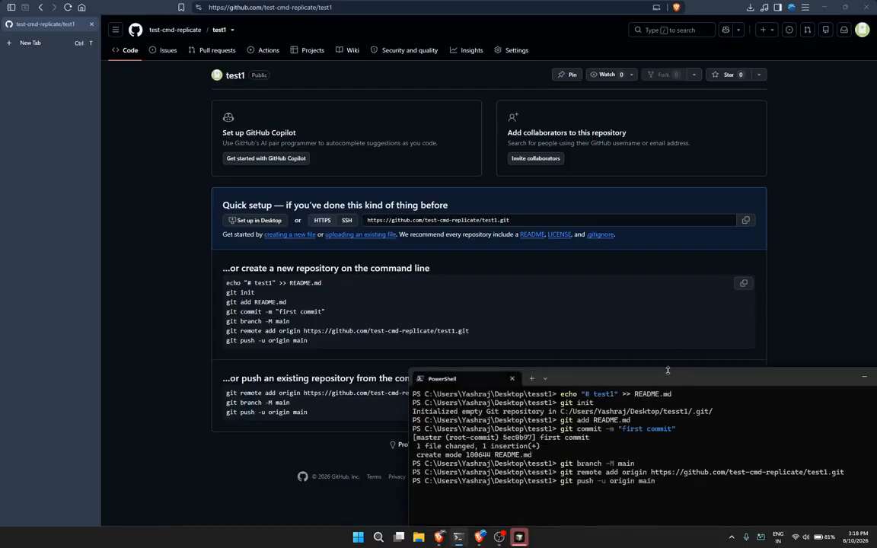
left_click_drag(660, 380, 535, 230)
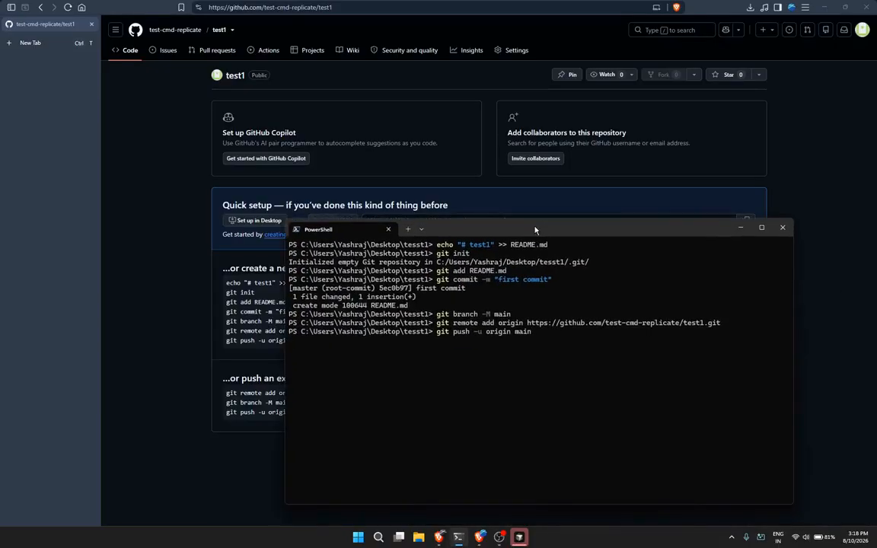
key("Return")
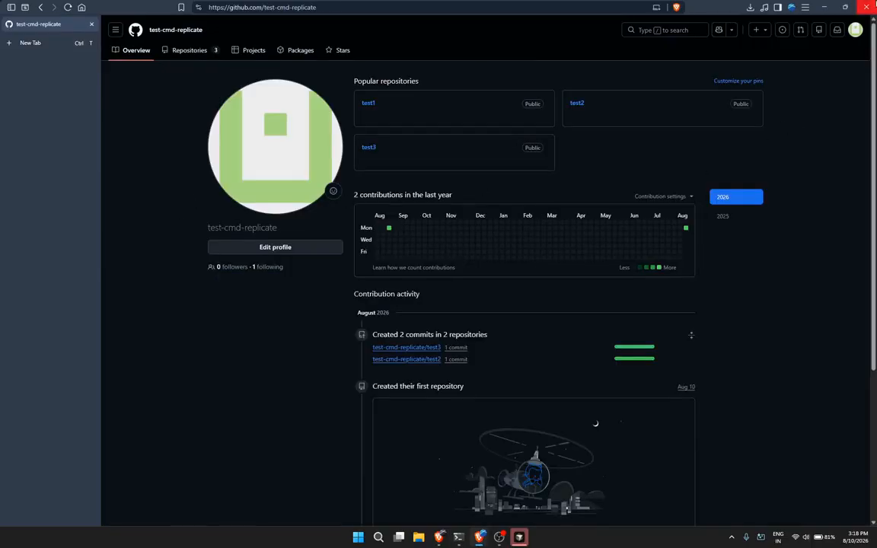
left_click(867, 6)
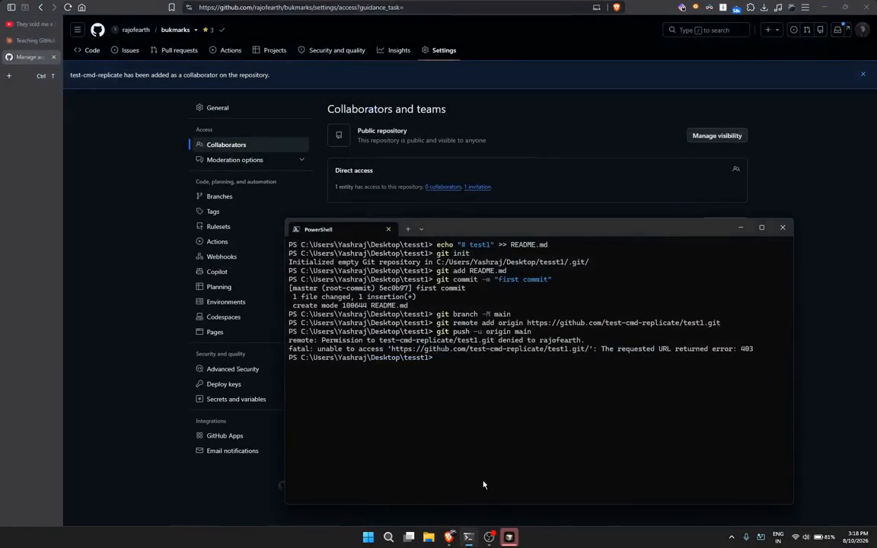